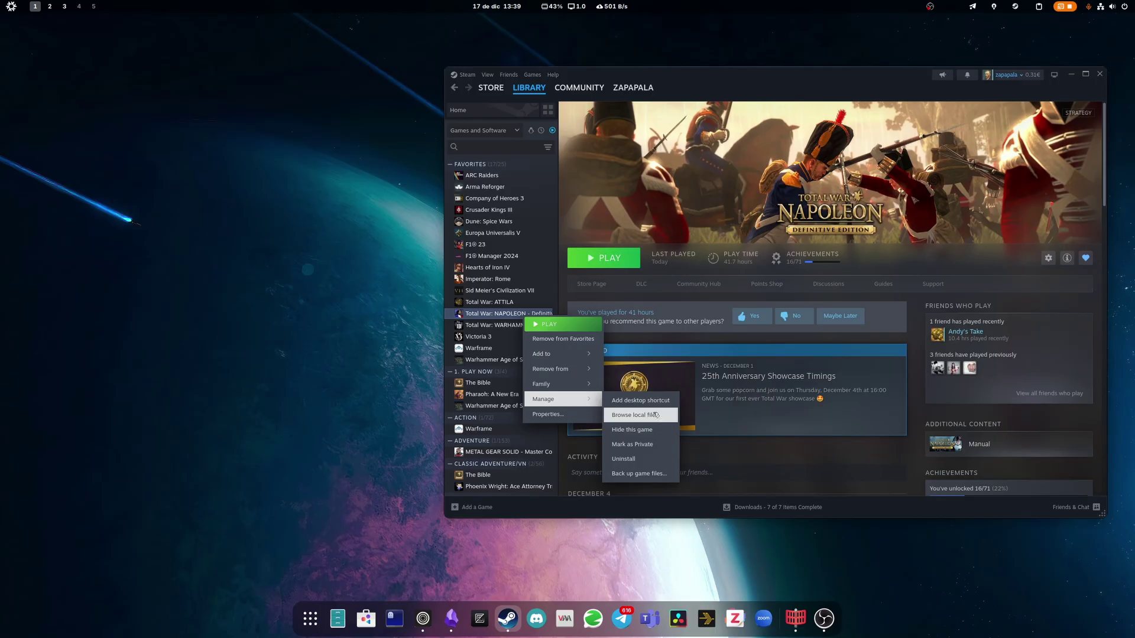
{"action": "left_click", "coordinate": [636, 415]}
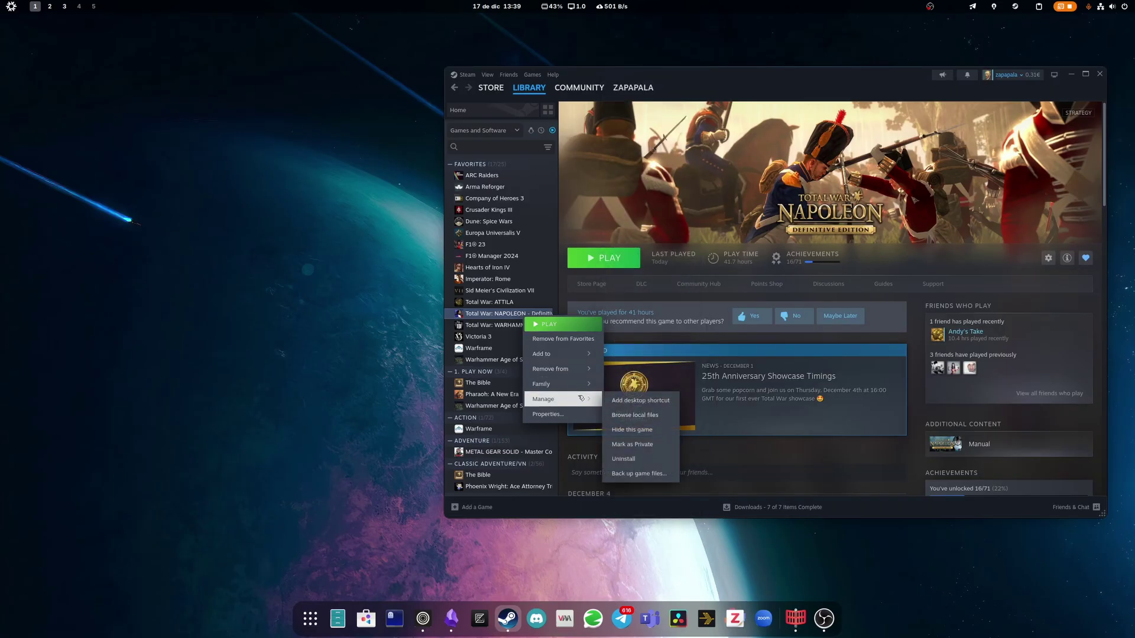
- Open Napoleon's local files and move up to the steamapps folder
{"action": "left_click", "coordinate": [658, 416]}
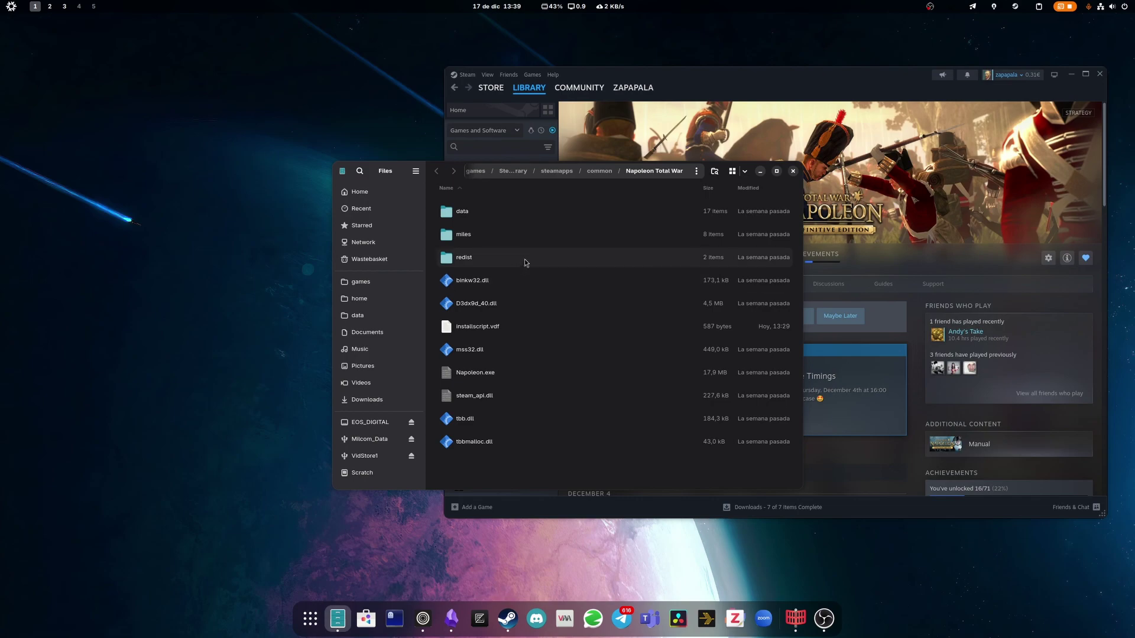
{"action": "left_click", "coordinate": [599, 172]}
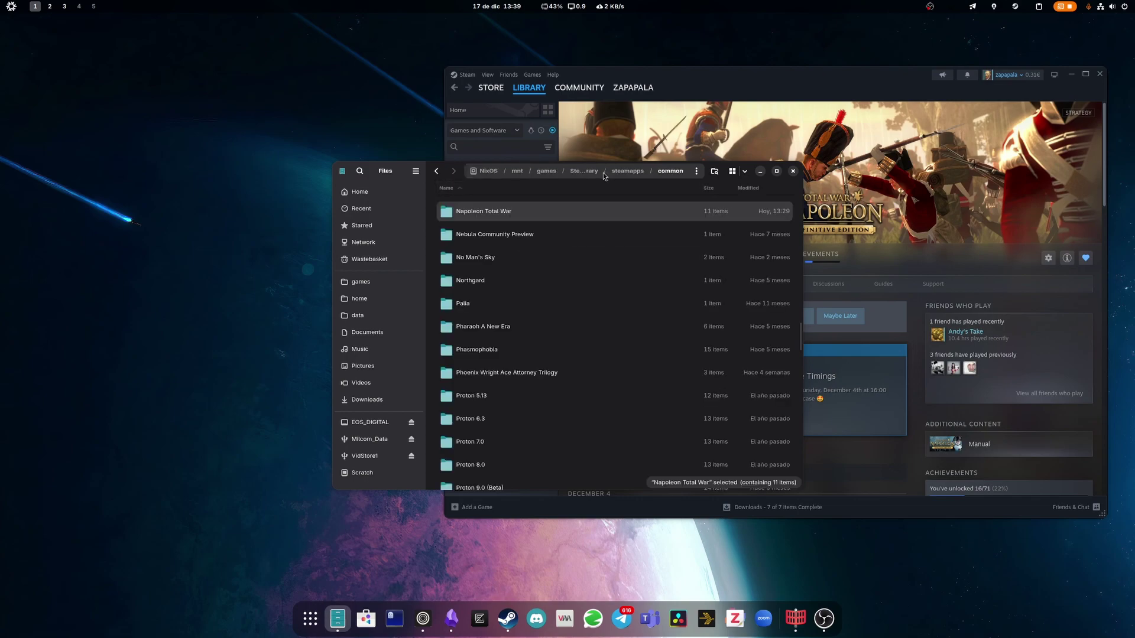
{"action": "left_click", "coordinate": [627, 172]}
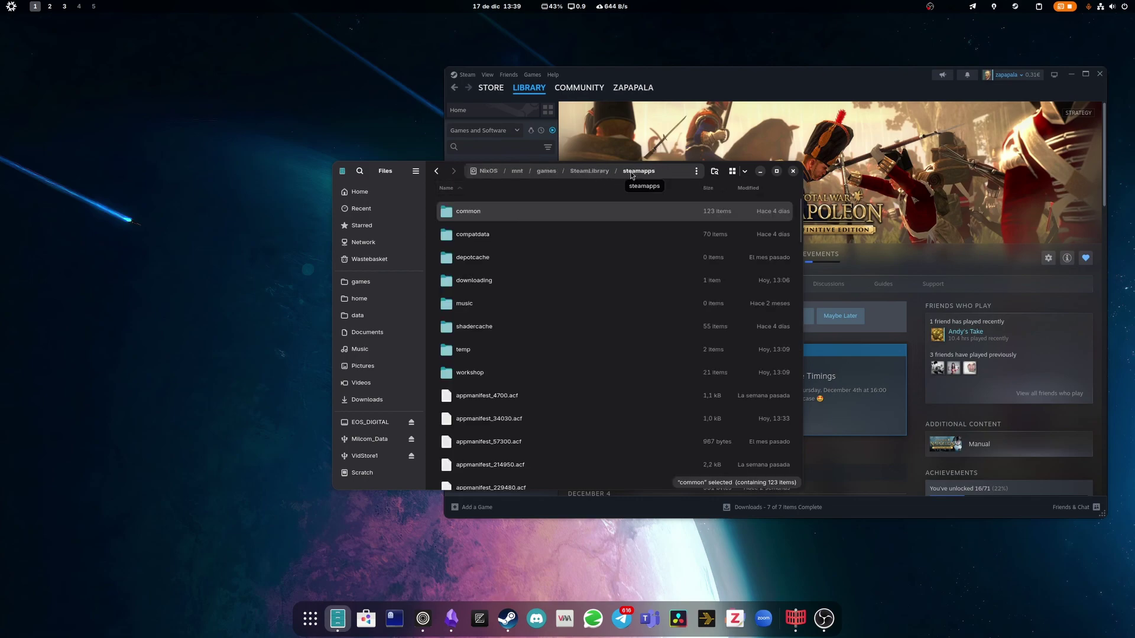
{"action": "left_click", "coordinate": [429, 245]}
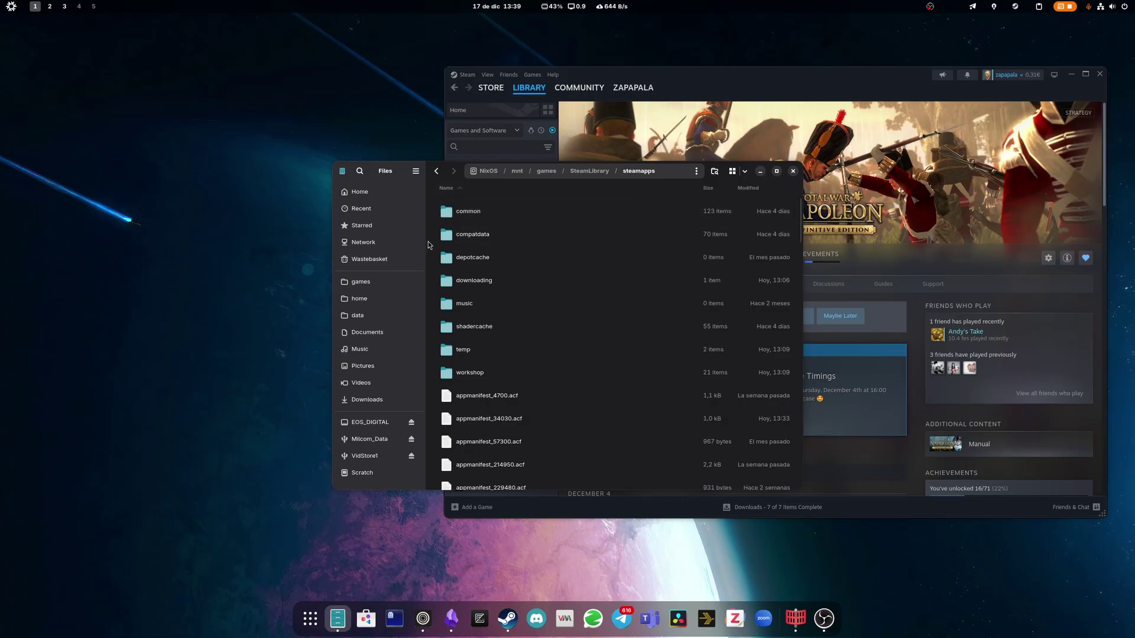
{"action": "left_click_drag", "start_coordinate": [435, 172], "coordinate": [167, 181]}
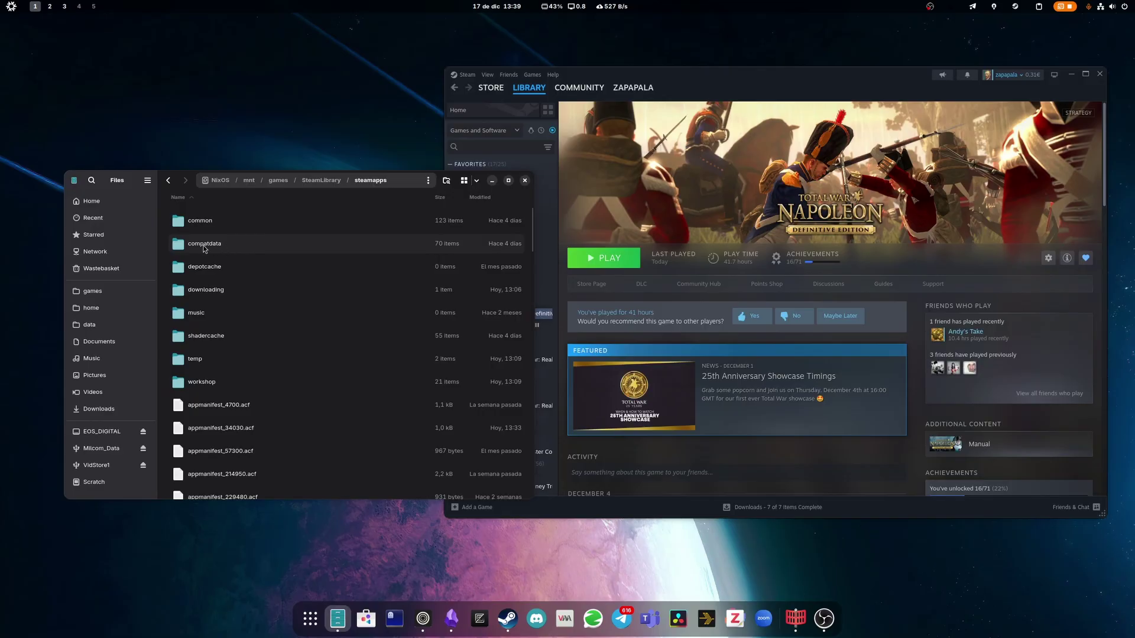
- Open compatdata and confirm Napoleon's app id 34030 on its Steam store page
{"action": "double_click", "coordinate": [203, 245]}
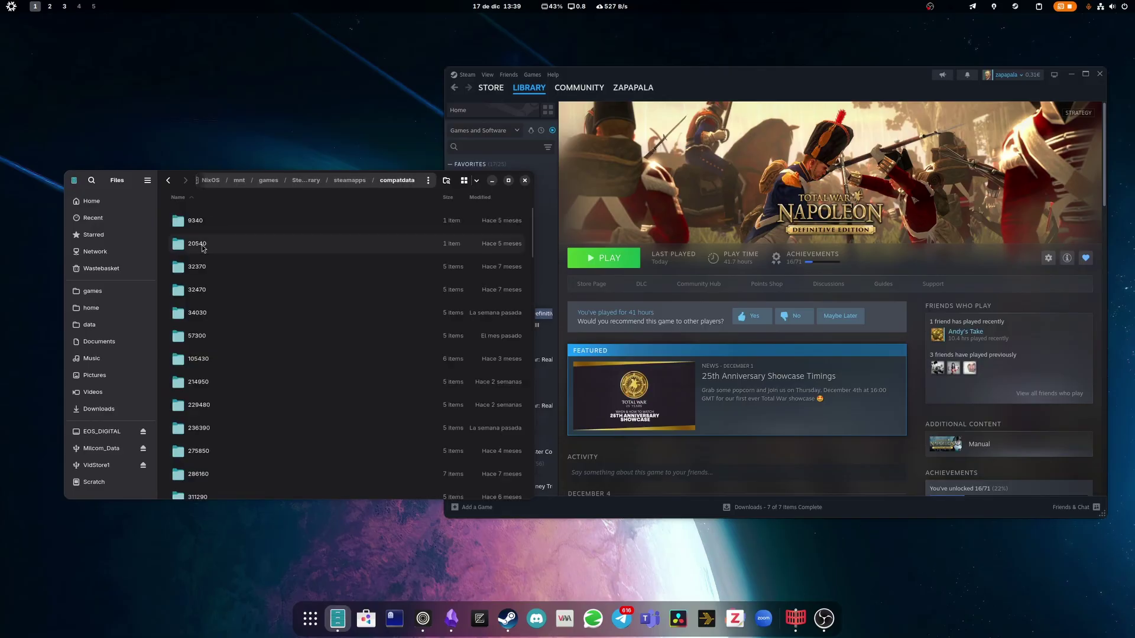
{"action": "scroll", "coordinate": [202, 248], "scroll_direction": "down", "scroll_amount": 2}
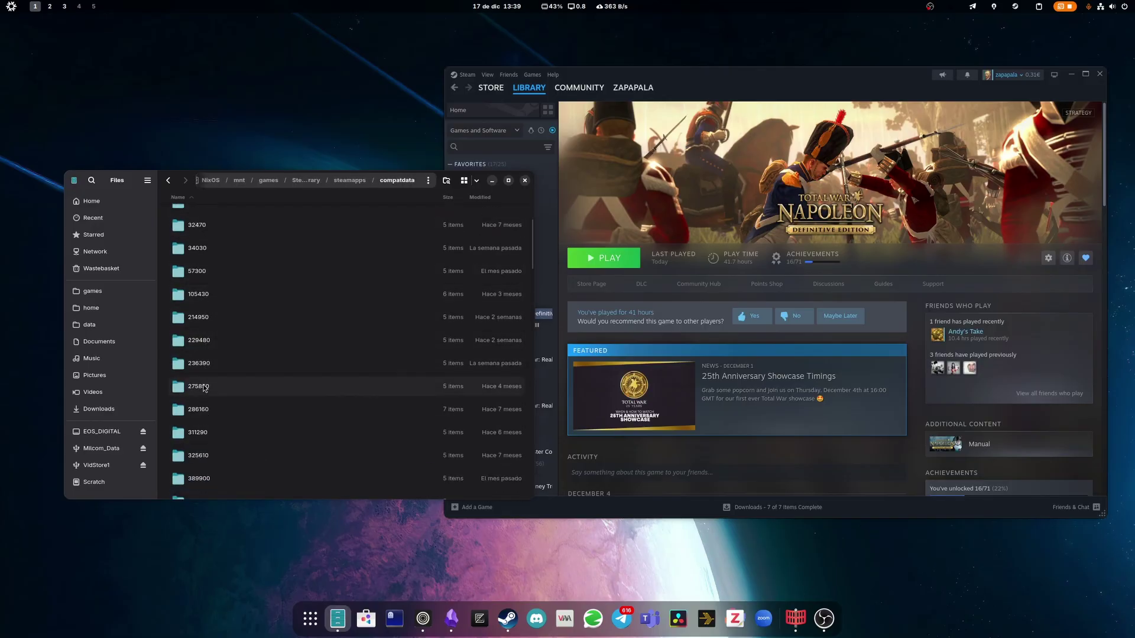
{"action": "left_click_drag", "start_coordinate": [756, 97], "coordinate": [784, 93]}
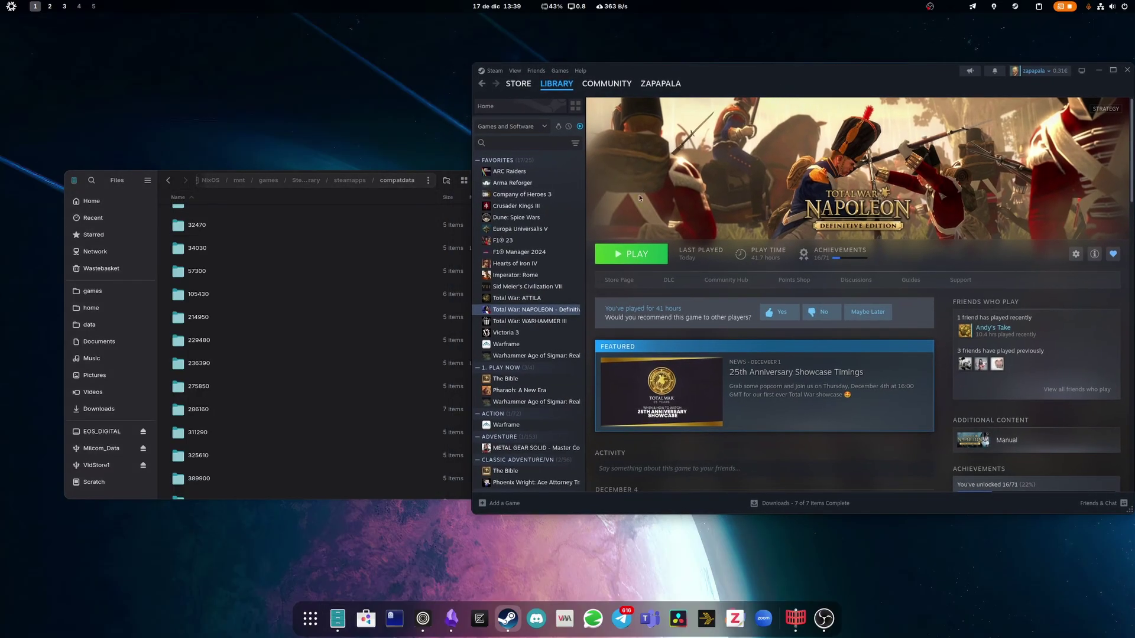
{"action": "left_click", "coordinate": [619, 280]}
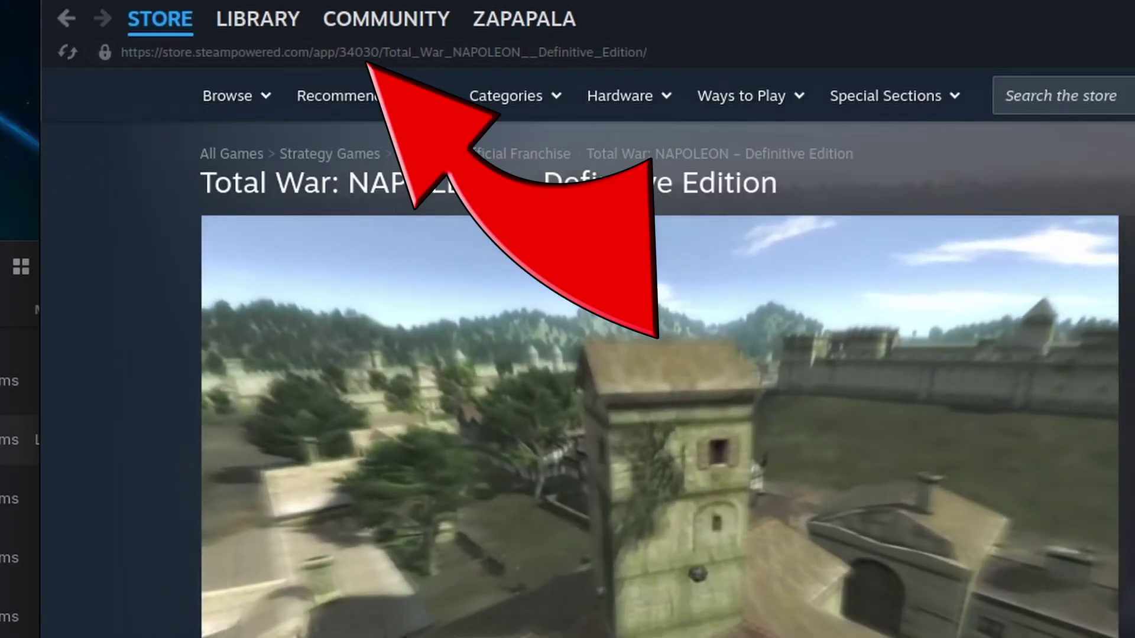
{"action": "left_click", "coordinate": [18, 439]}
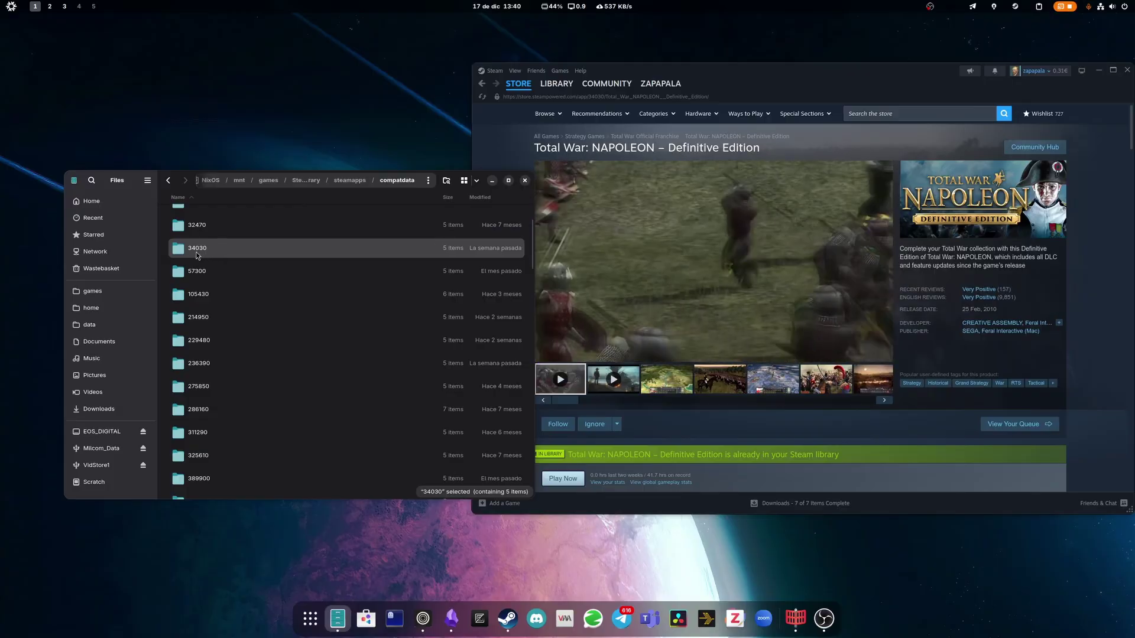
- Drill into compatdata folder 34030 through pfx and drive_c to the users folder
{"action": "double_click", "coordinate": [196, 255]}
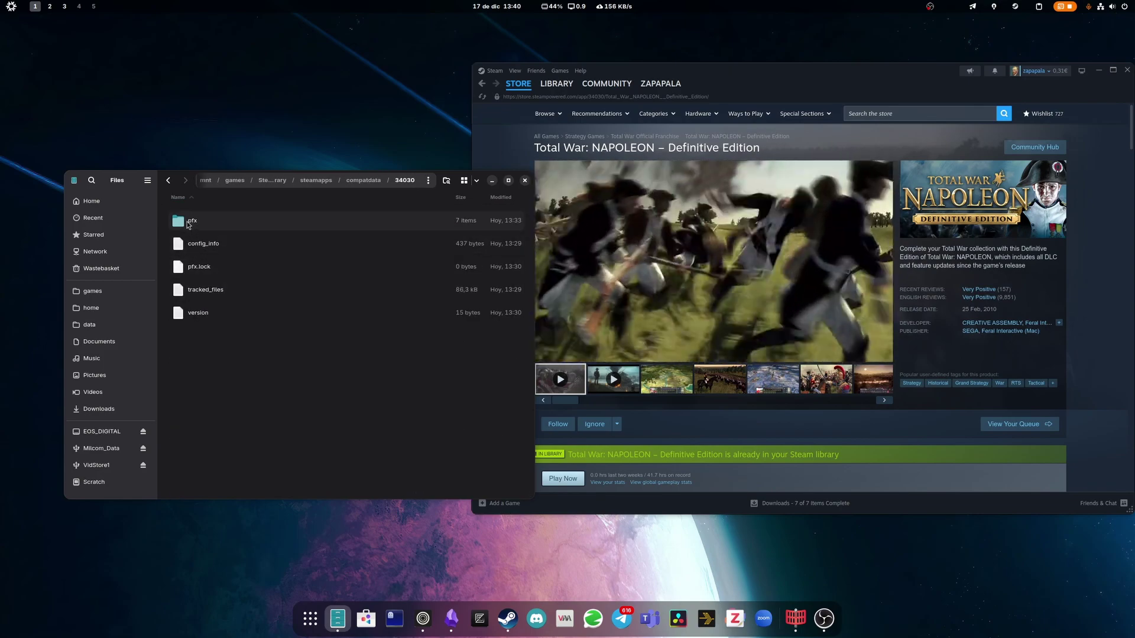
{"action": "double_click", "coordinate": [188, 223]}
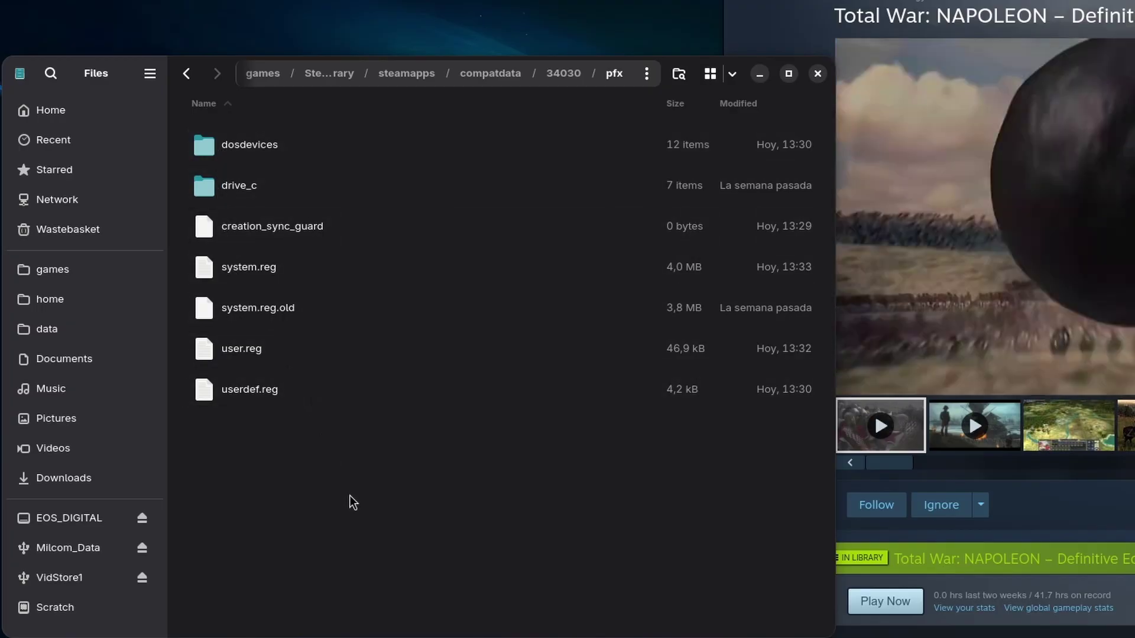
{"action": "double_click", "coordinate": [247, 187]}
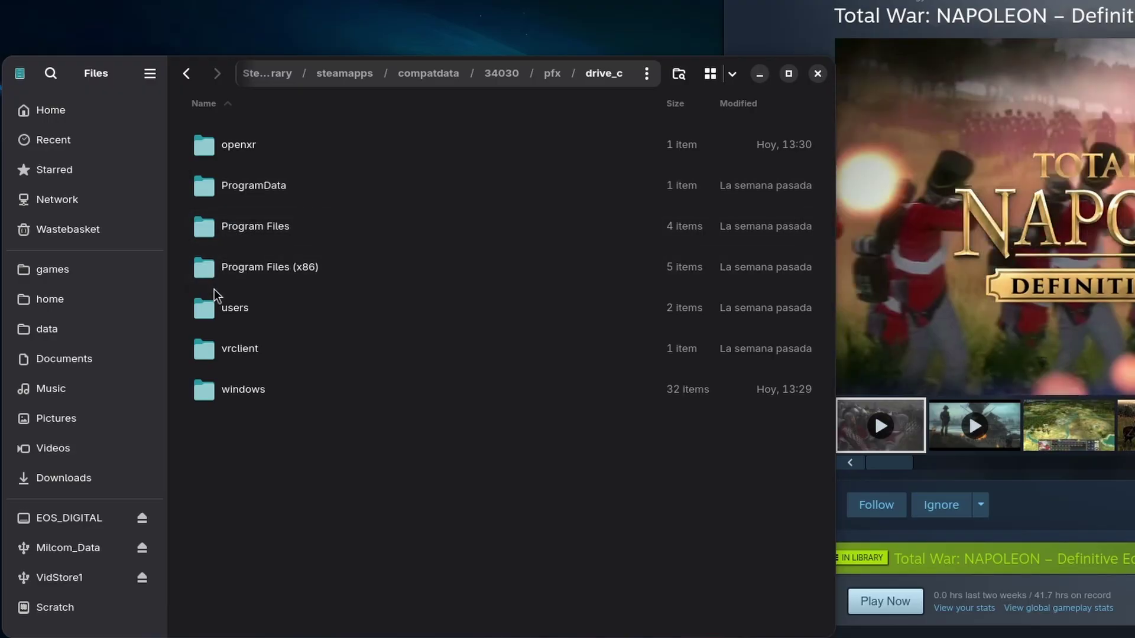
{"action": "double_click", "coordinate": [233, 313]}
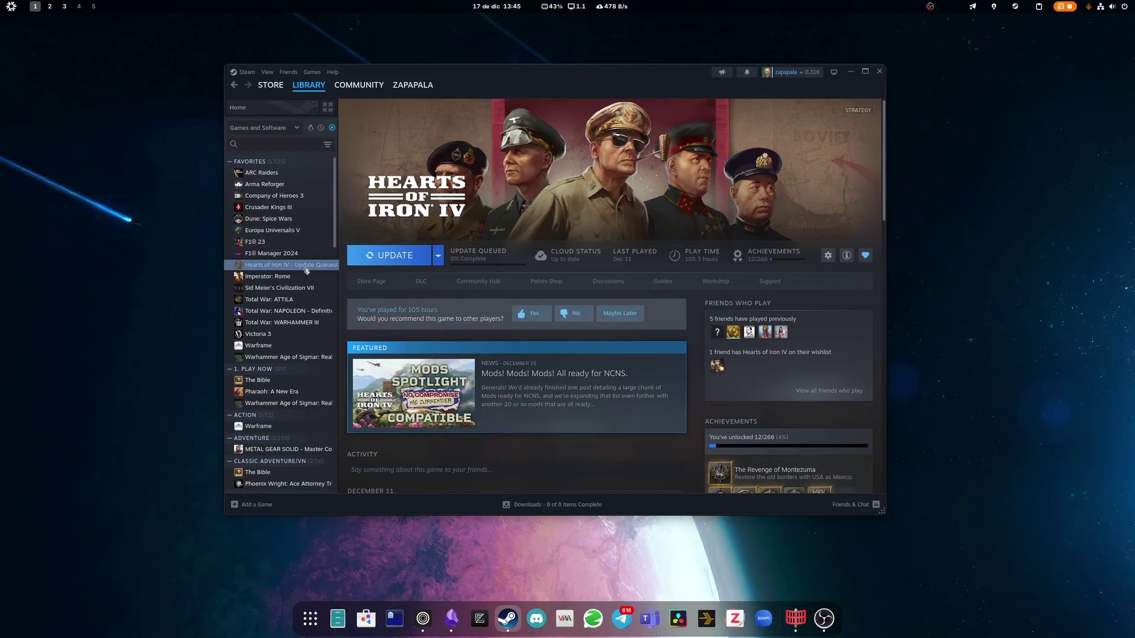
- Force Hearts of Iron IV to use a specific compatibility tool, keeping Steam Linux Runtime 1.0 (scout)
{"action": "right_click", "coordinate": [309, 270]}
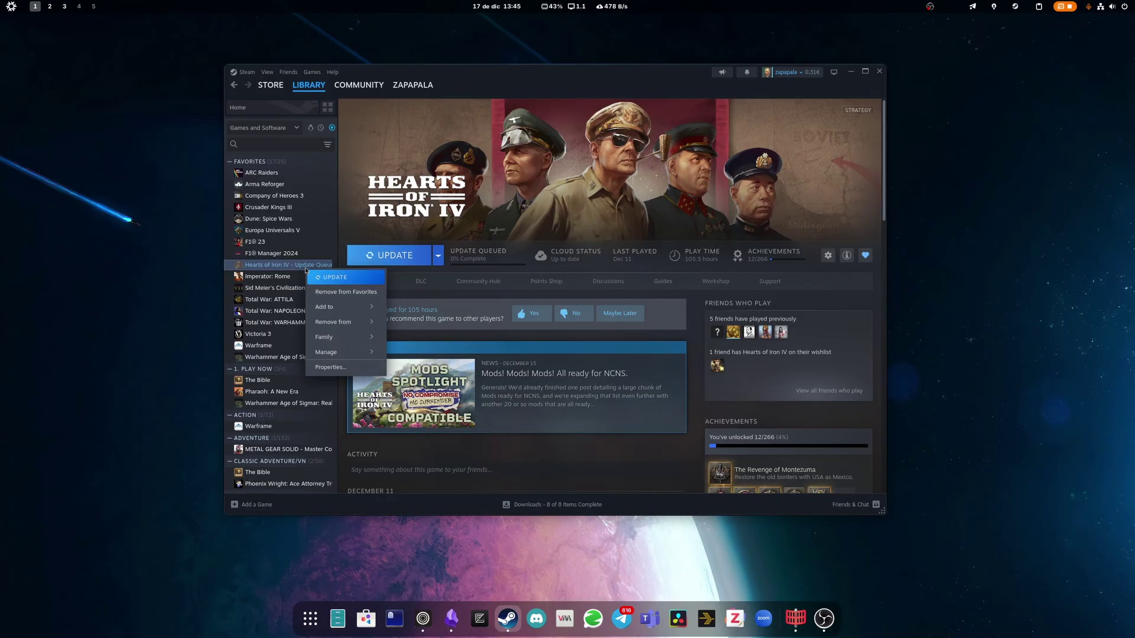
{"action": "left_click", "coordinate": [346, 368]}
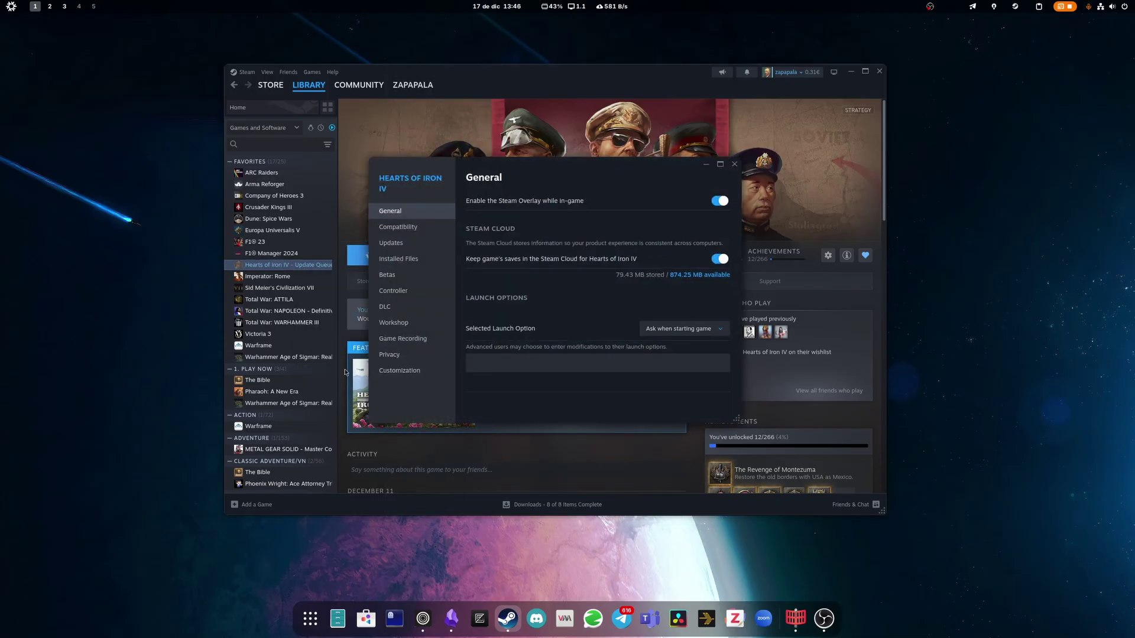
{"action": "left_click", "coordinate": [407, 229]}
{"action": "left_click", "coordinate": [511, 204]}
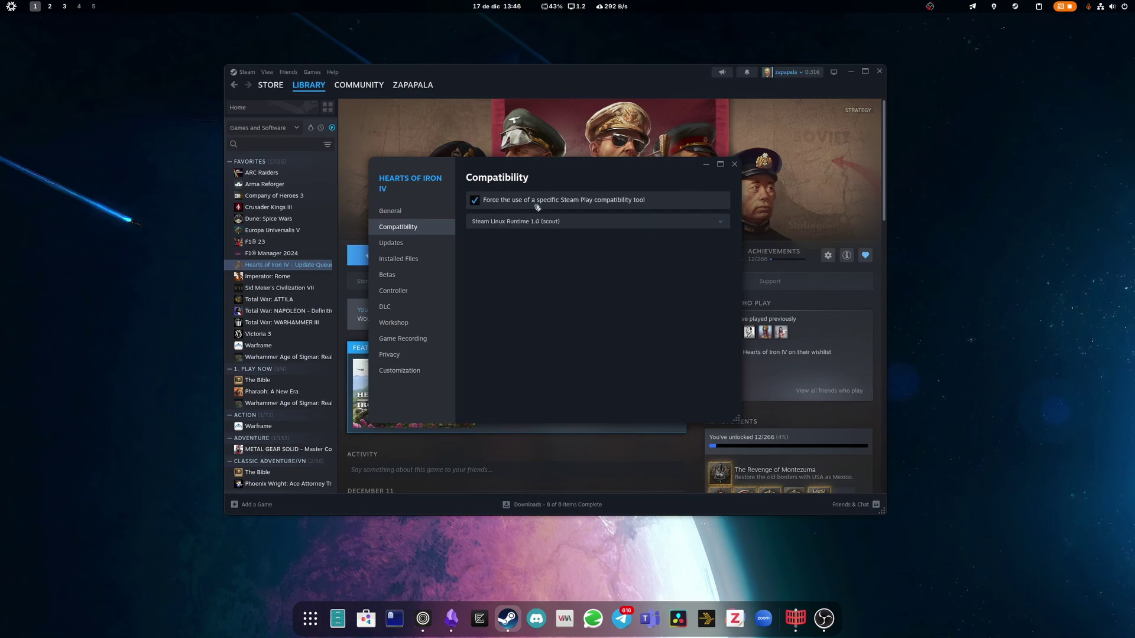
{"action": "left_click", "coordinate": [618, 222]}
{"action": "scroll", "coordinate": [557, 294], "scroll_direction": "down", "scroll_amount": 5}
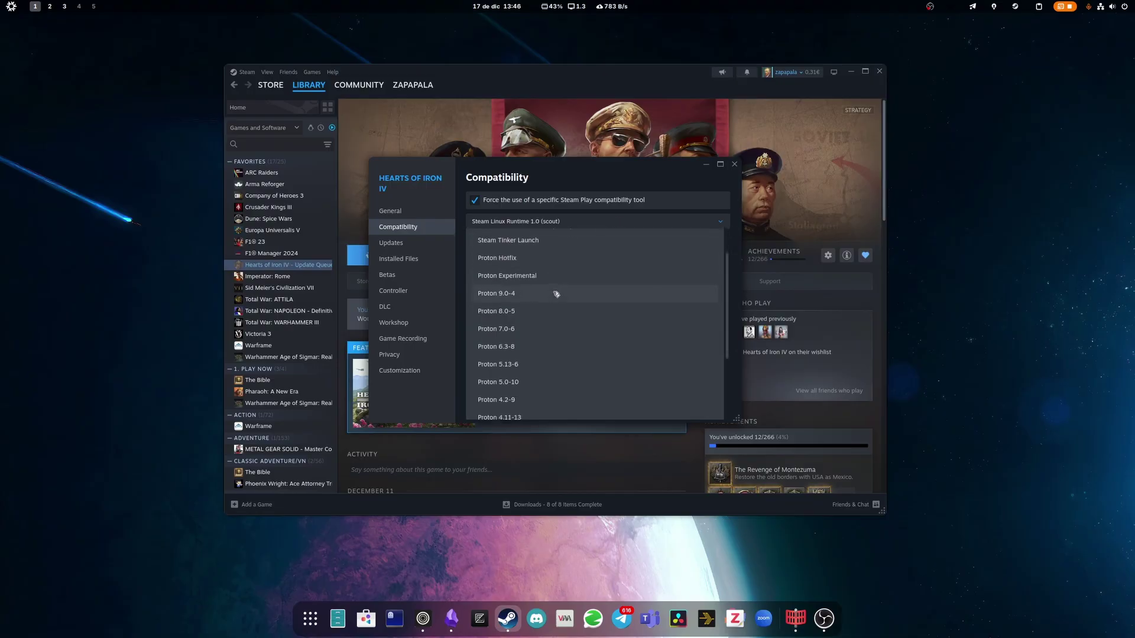
{"action": "left_click", "coordinate": [511, 207]}
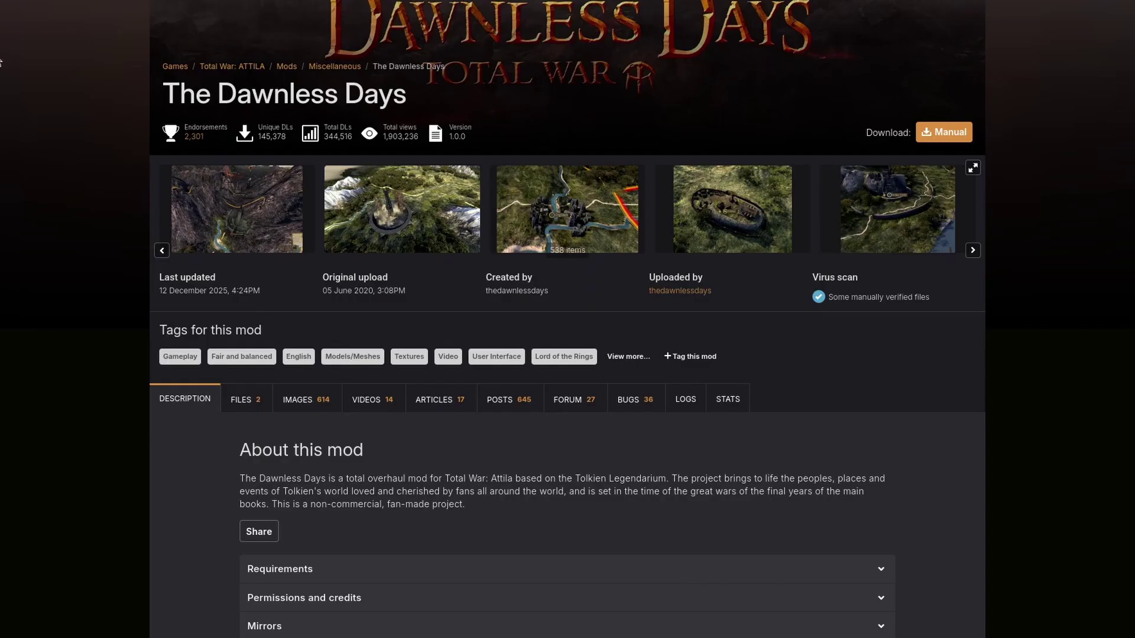
- Review The Dawnless Days requirements, then view its Main files including the Beta v1.0.0 download
{"action": "scroll", "coordinate": [71, 142], "scroll_direction": "down", "scroll_amount": 5}
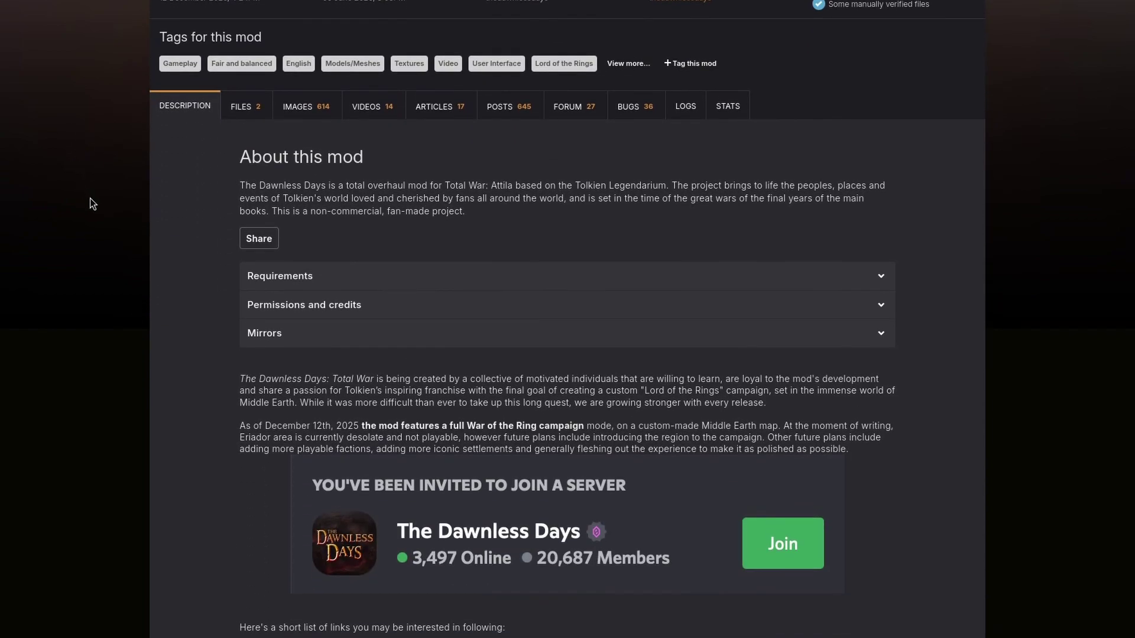
{"action": "left_click", "coordinate": [283, 278]}
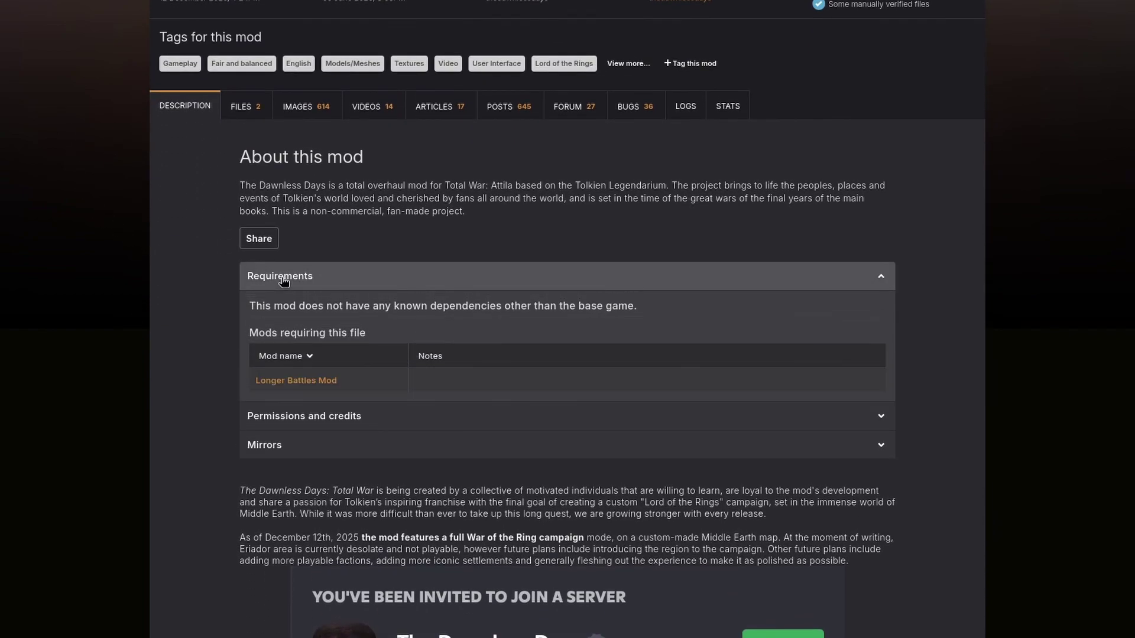
{"action": "left_click", "coordinate": [442, 283]}
{"action": "scroll", "coordinate": [259, 287], "scroll_direction": "down", "scroll_amount": 3}
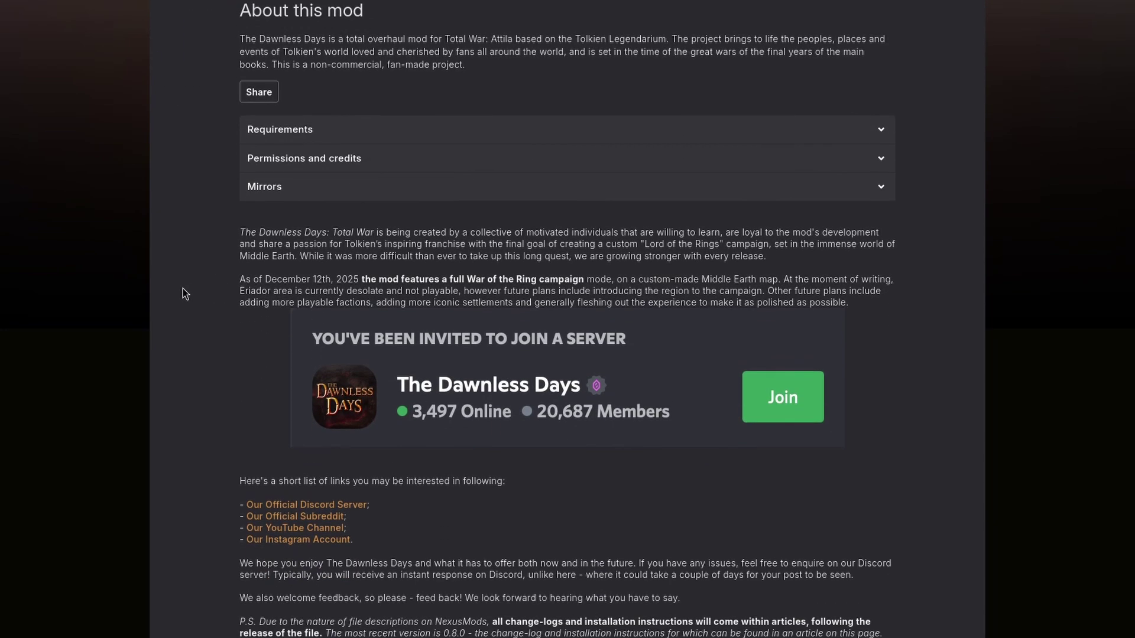
{"action": "scroll", "coordinate": [183, 288], "scroll_direction": "up", "scroll_amount": 6}
{"action": "left_click", "coordinate": [244, 190]}
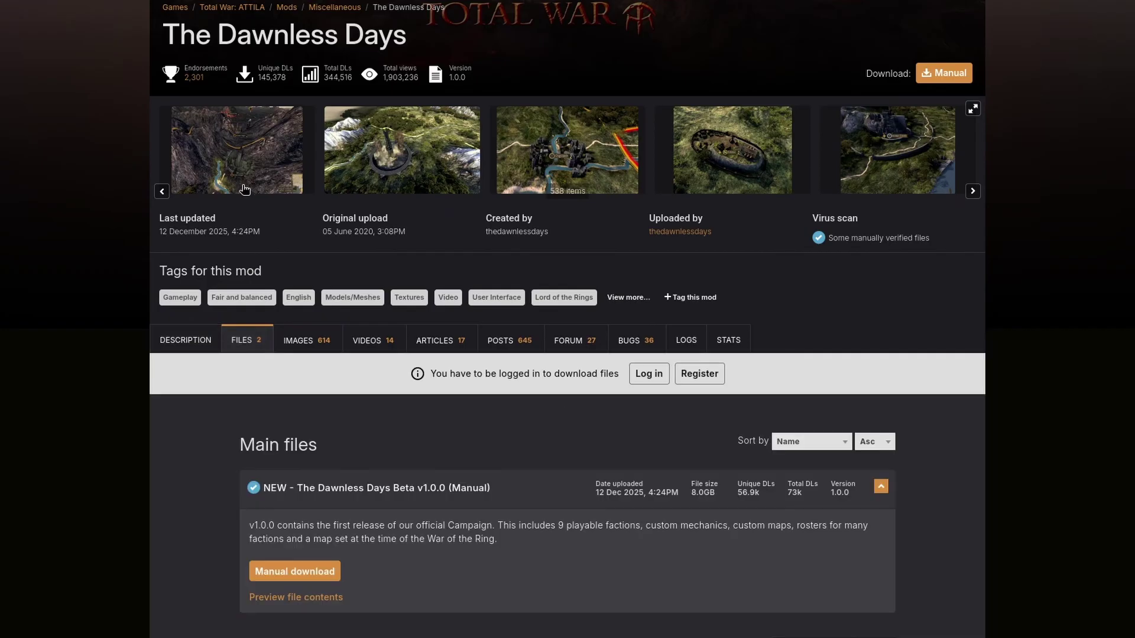
{"action": "scroll", "coordinate": [136, 230], "scroll_direction": "down", "scroll_amount": 5}
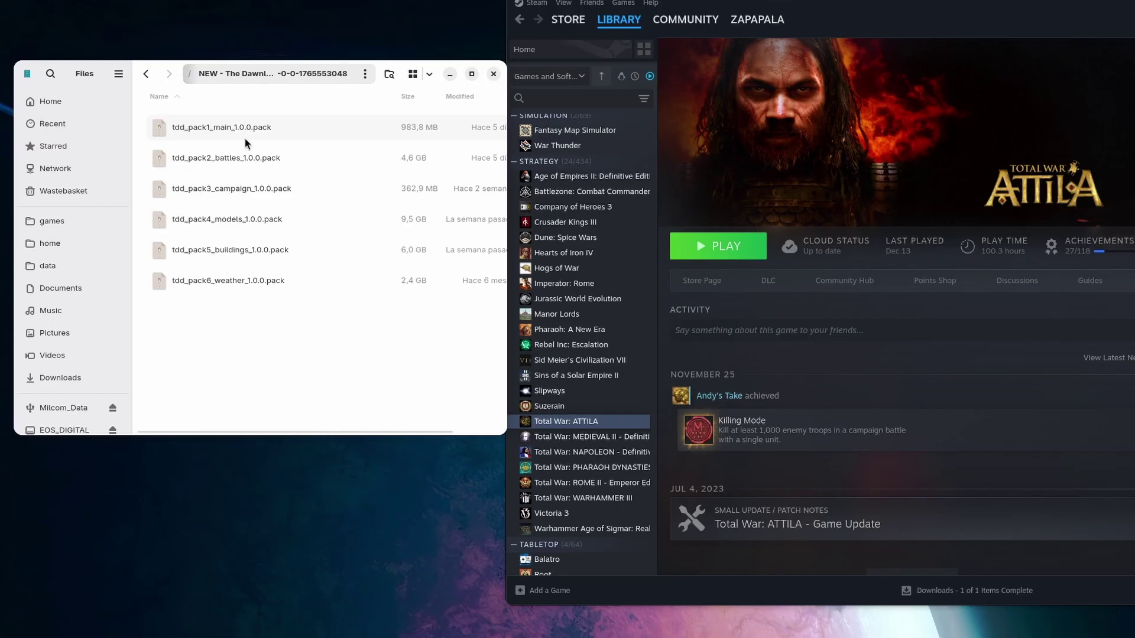
- Inspect the six tdd .pack files by selecting them, then move Steam further right
{"action": "left_click_drag", "start_coordinate": [301, 343], "coordinate": [130, 125]}
{"action": "left_click", "coordinate": [304, 333]}
{"action": "left_click_drag", "start_coordinate": [847, 9], "coordinate": [926, 3]}
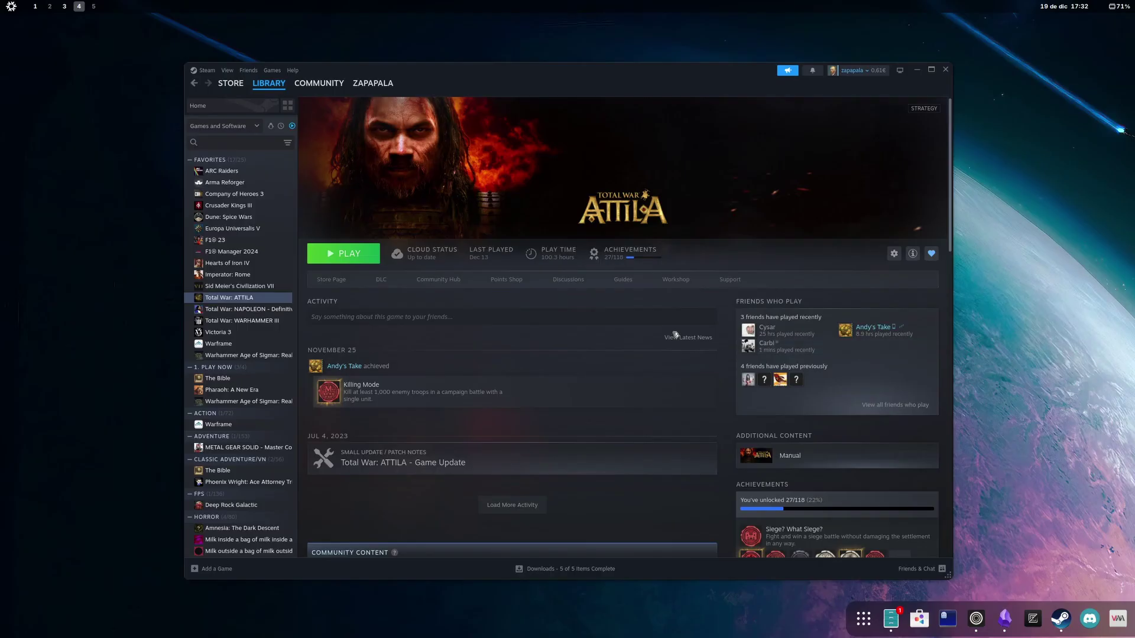
- Open Total War: ATTILA's install folder and go into its data folder
{"action": "right_click", "coordinate": [253, 300]}
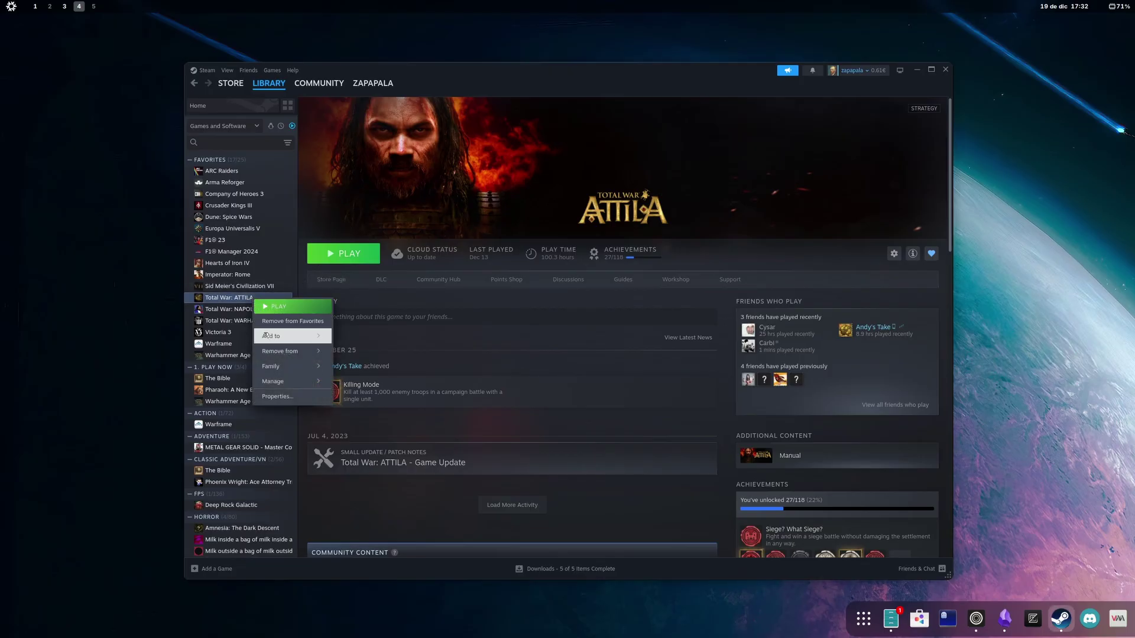
{"action": "mouse_move", "coordinate": [291, 387]}
{"action": "left_click", "coordinate": [358, 395]}
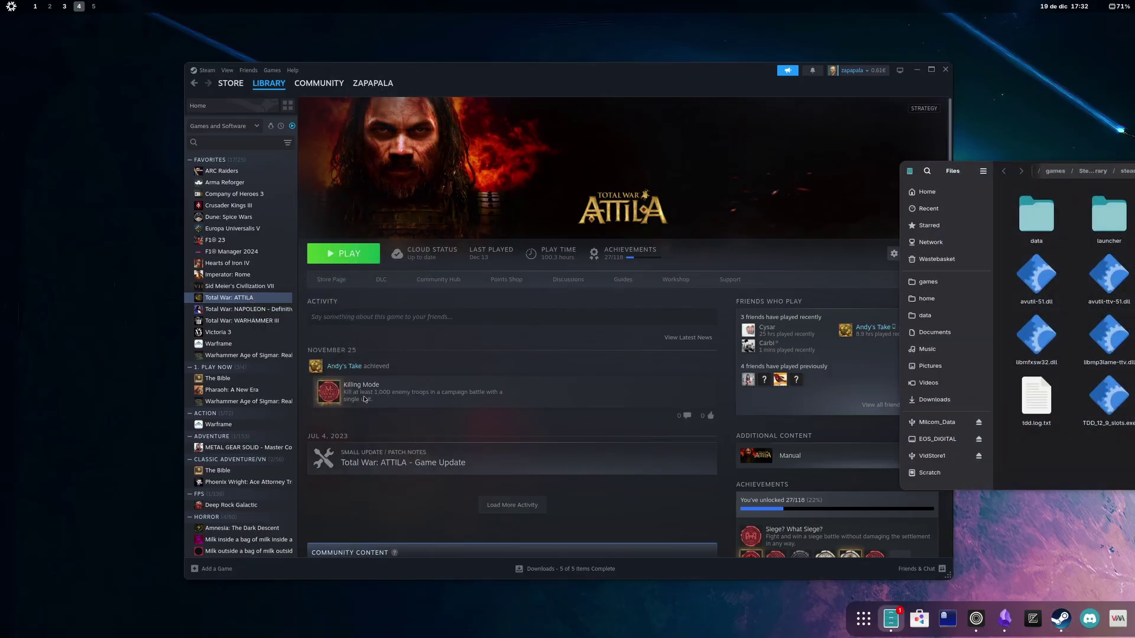
{"action": "left_click_drag", "start_coordinate": [952, 171], "coordinate": [423, 199]}
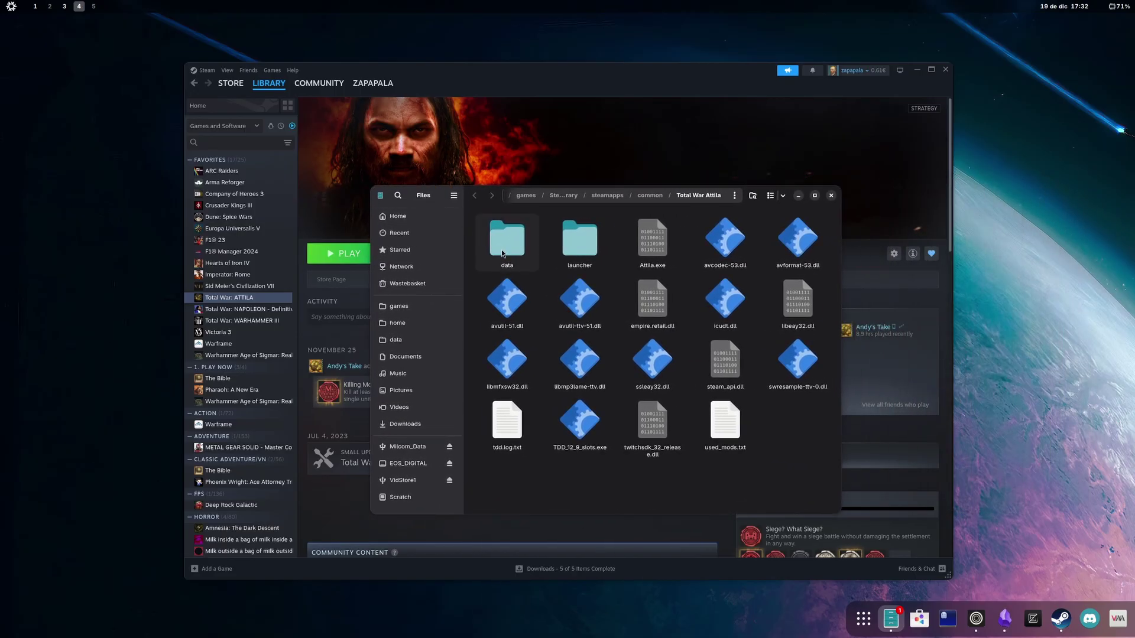
{"action": "double_click", "coordinate": [501, 249]}
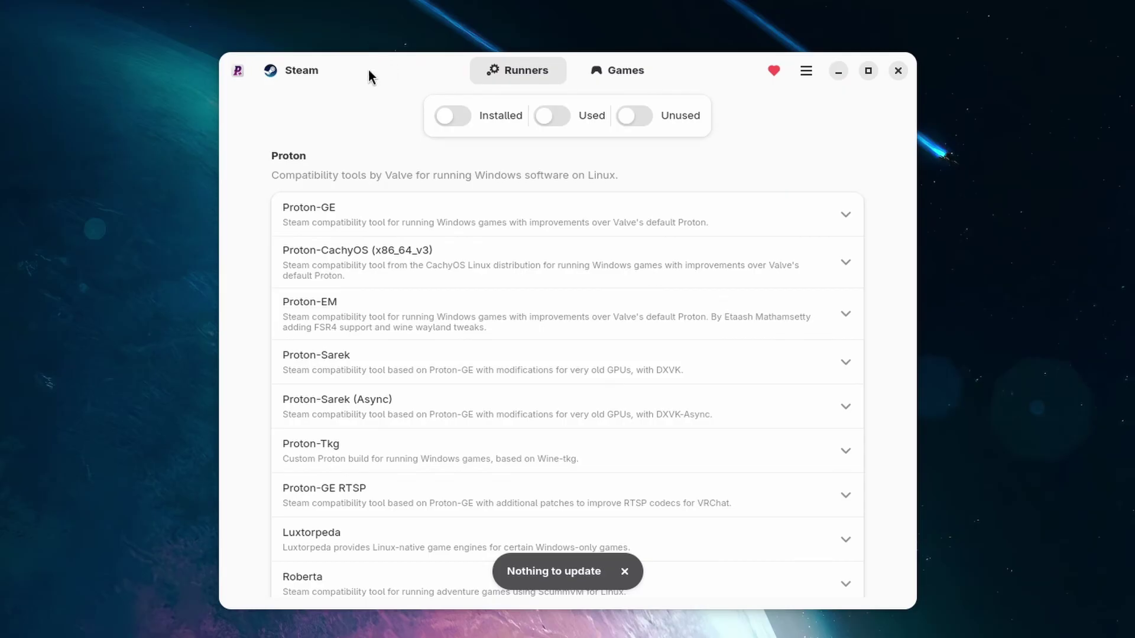
- Download and install Steam Tinker Launch 2025-07-14 from ProtonPlus's Runners list
{"action": "left_click_drag", "start_coordinate": [367, 71], "coordinate": [337, 41]}
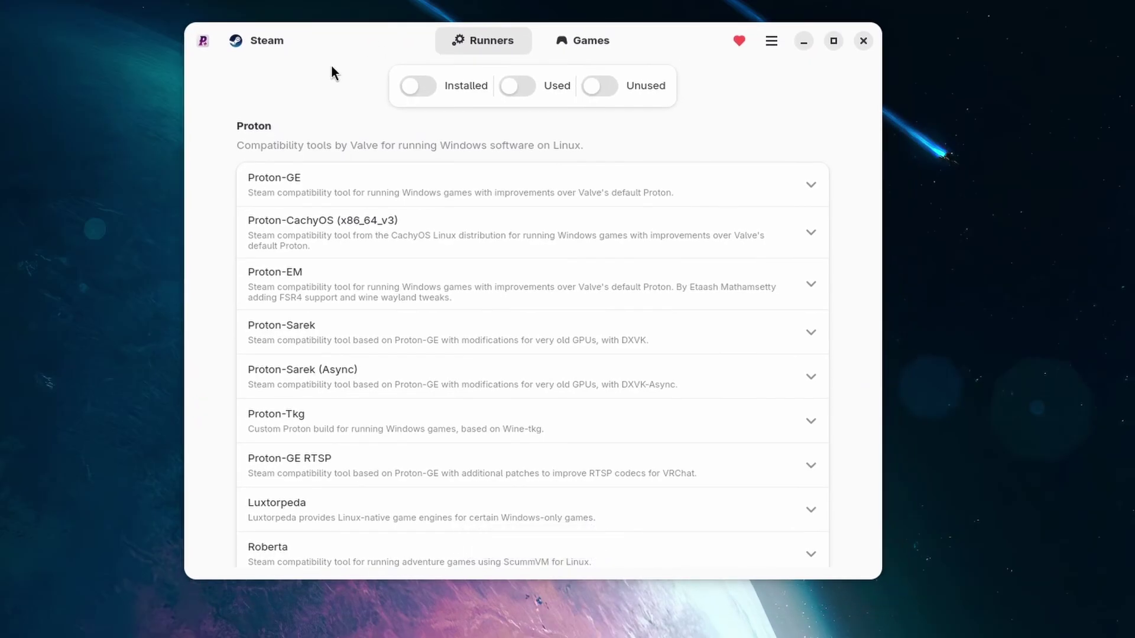
{"action": "scroll", "coordinate": [339, 246], "scroll_direction": "down", "scroll_amount": 3}
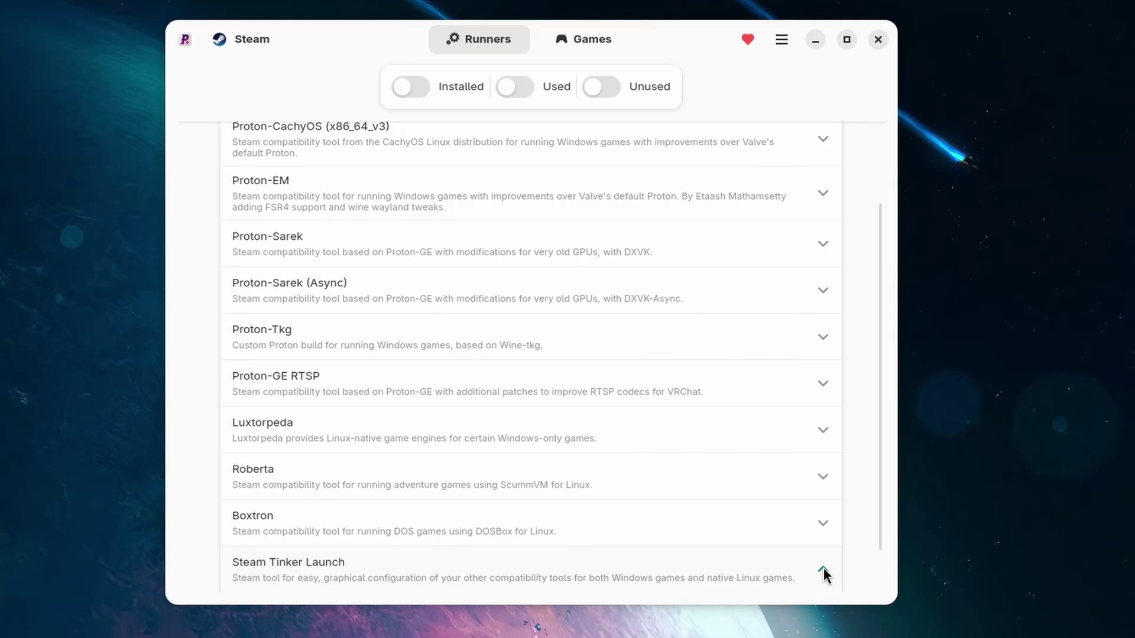
{"action": "left_click", "coordinate": [823, 571]}
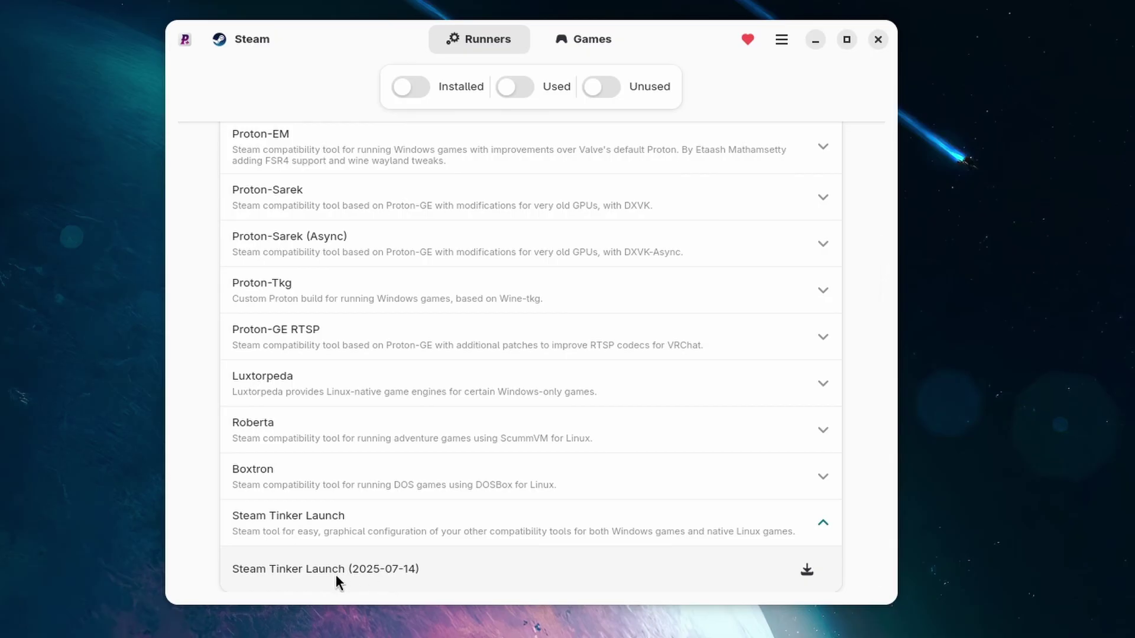
{"action": "left_click", "coordinate": [805, 573]}
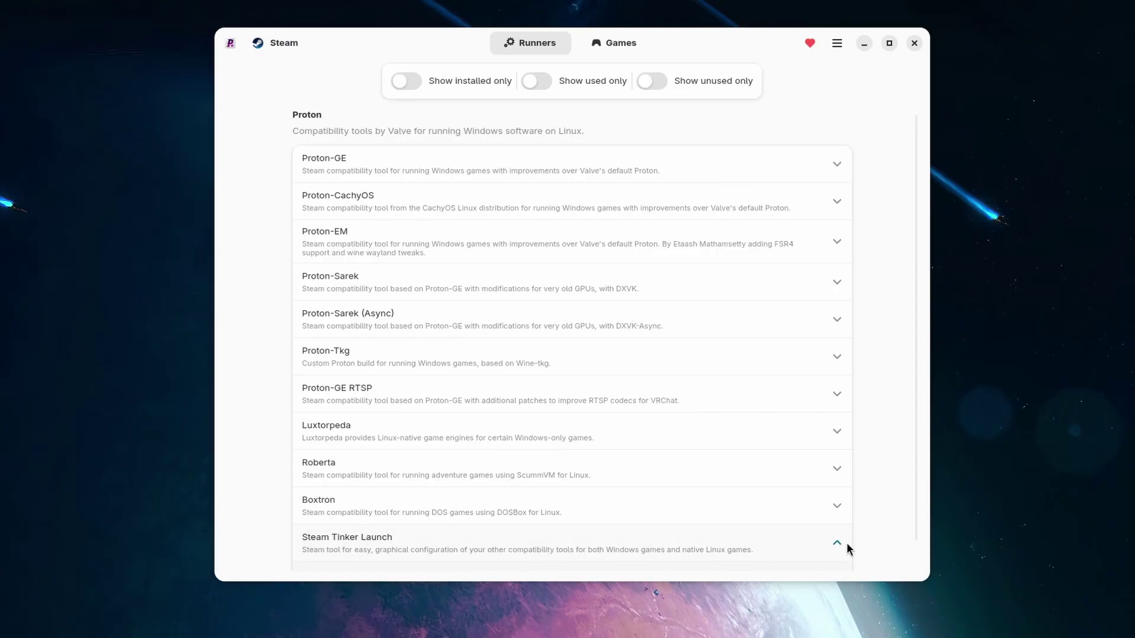
{"action": "scroll", "coordinate": [857, 541], "scroll_direction": "down", "scroll_amount": 1}
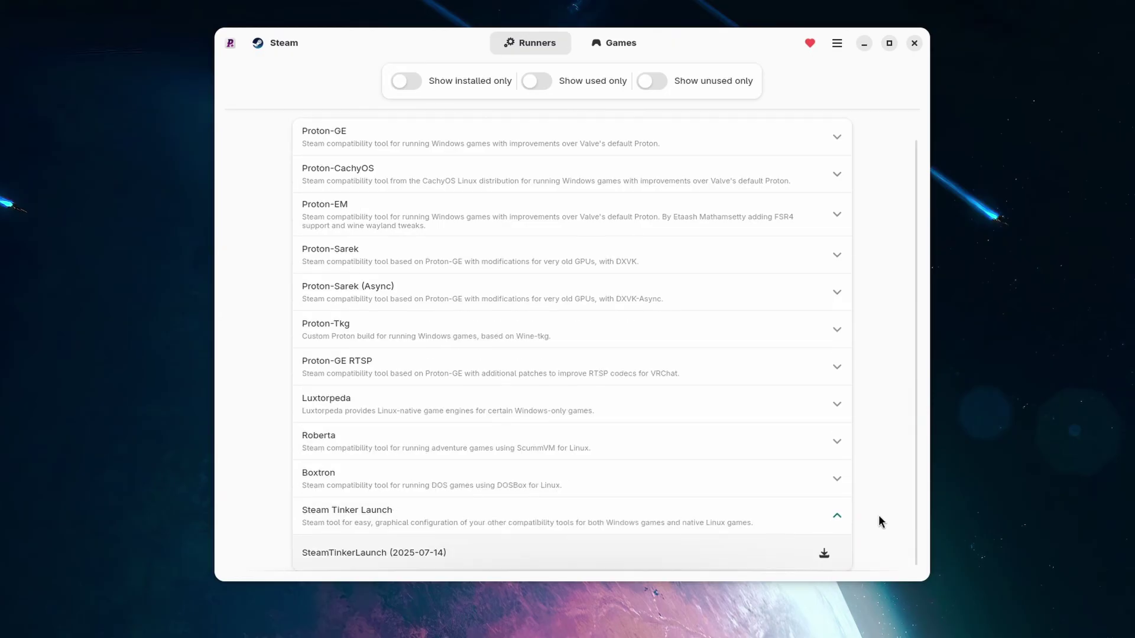
{"action": "left_click", "coordinate": [824, 554]}
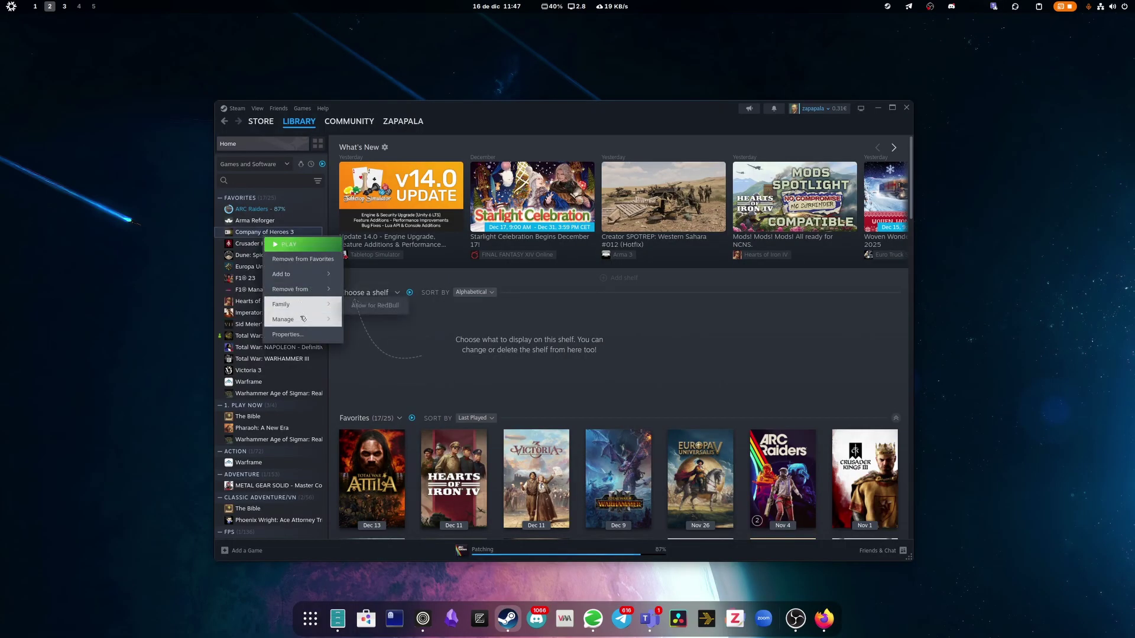
- Make Company of Heroes 3 force a specific compatibility tool and list the available tools
{"action": "left_click", "coordinate": [304, 340]}
{"action": "left_click", "coordinate": [407, 268]}
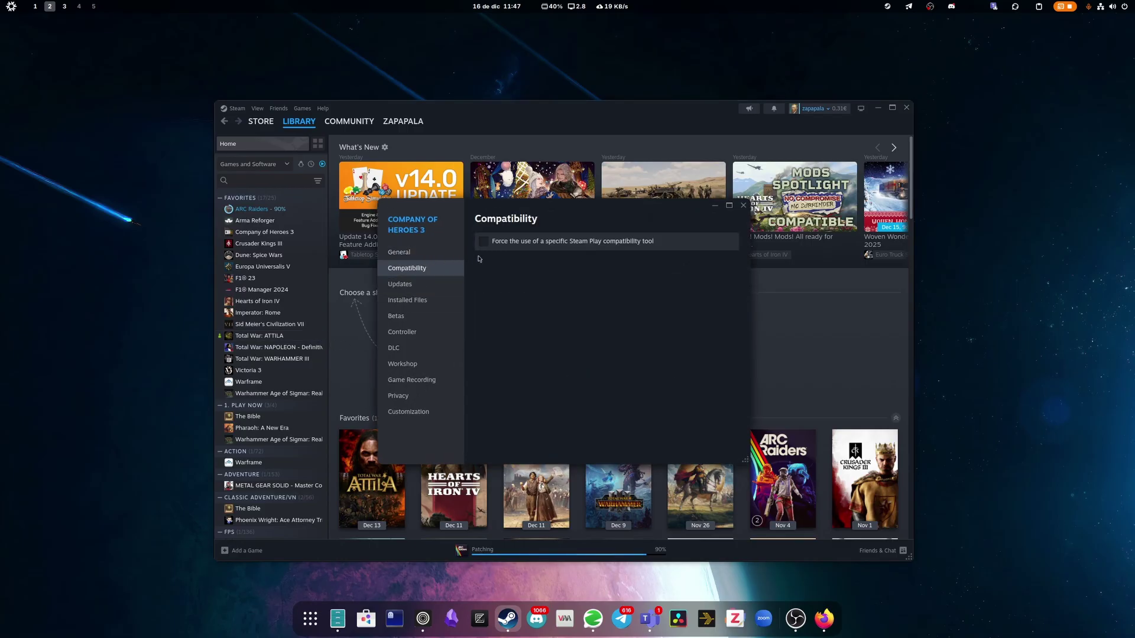
{"action": "left_click", "coordinate": [507, 244]}
{"action": "left_click", "coordinate": [522, 264]}
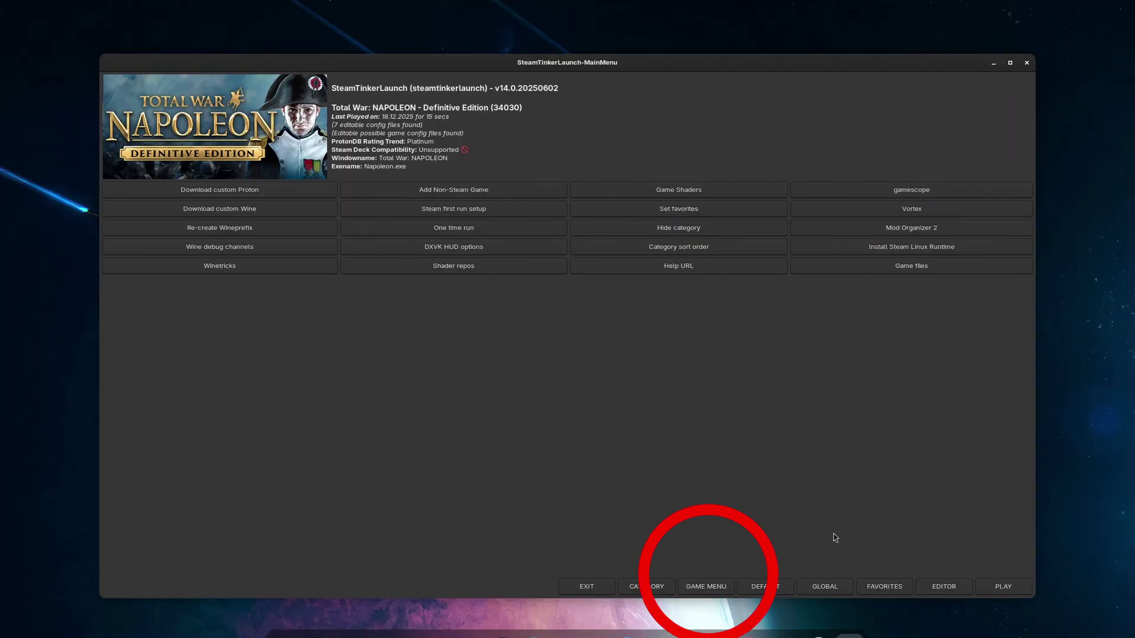
- Enable Napoleon's custom command DarthMod_Napoleon_v2.65_Epic_Edition.exe without Steam Linux Runtime
{"action": "left_click", "coordinate": [705, 587]}
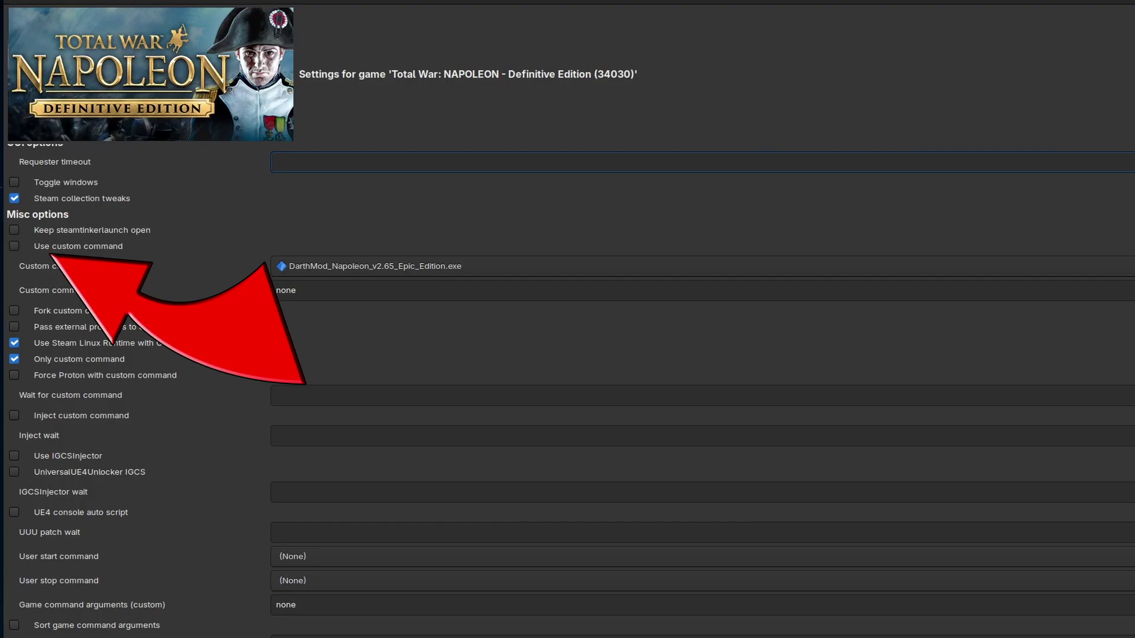
{"action": "left_click", "coordinate": [14, 247]}
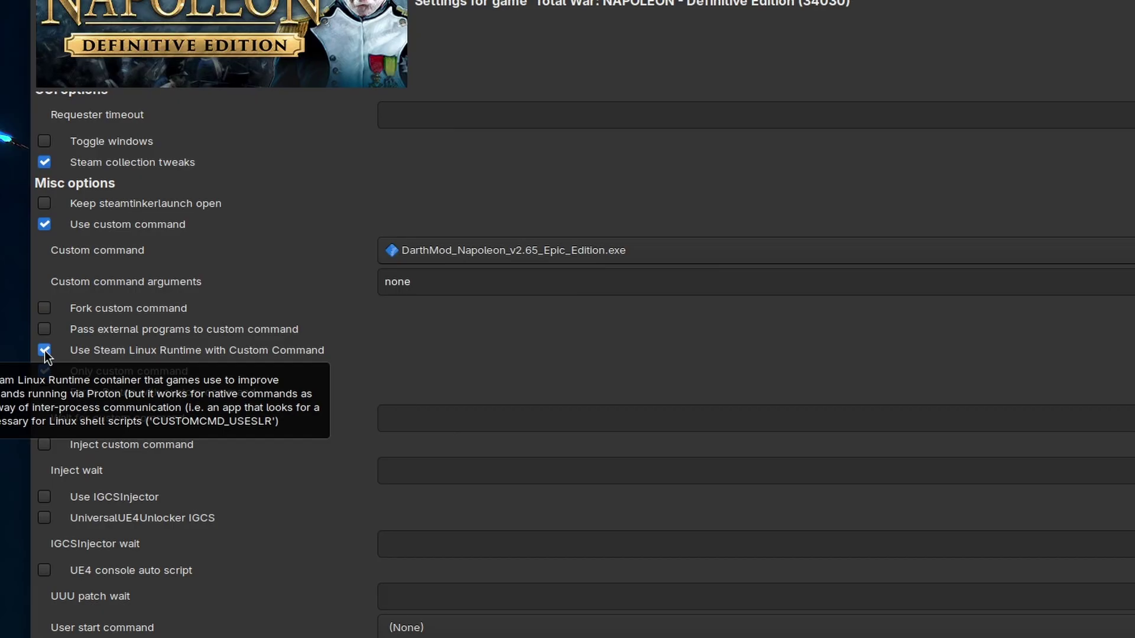
{"action": "left_click", "coordinate": [45, 351]}
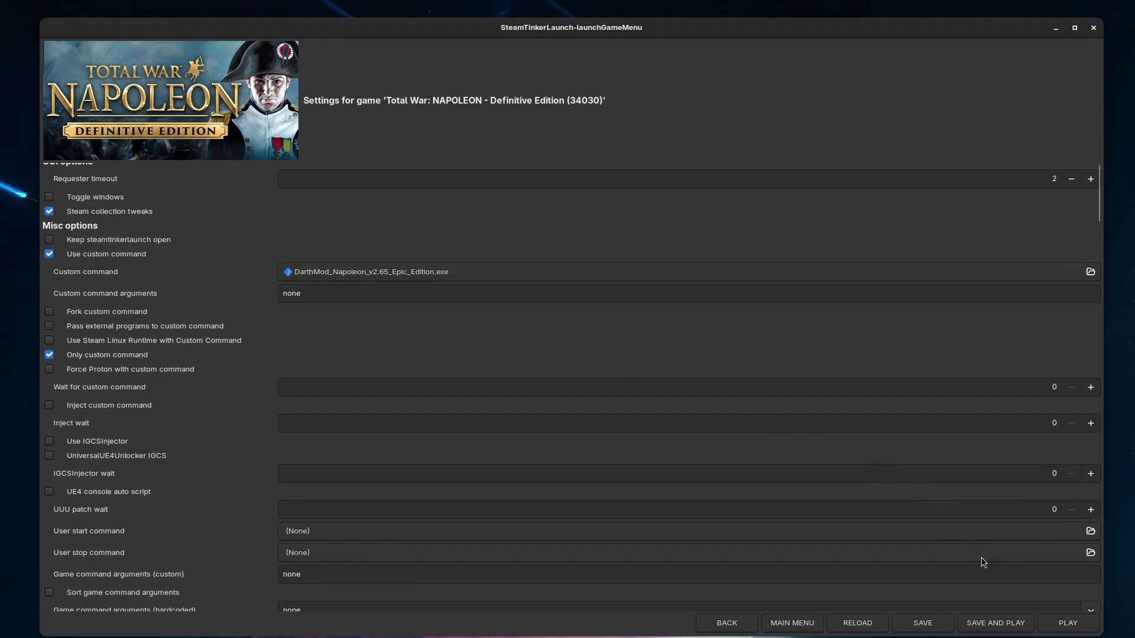
- Launch the DarthMod installer, accept its license, and decline creating the default install directory
{"action": "left_click", "coordinate": [995, 623]}
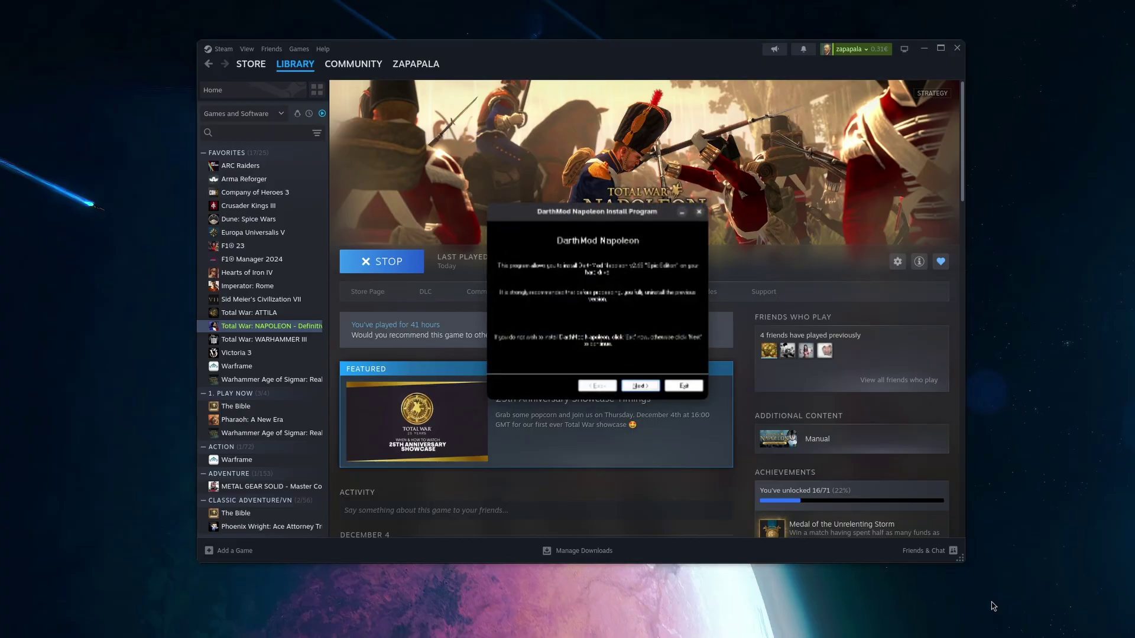
{"action": "left_click_drag", "start_coordinate": [628, 218], "coordinate": [586, 223]}
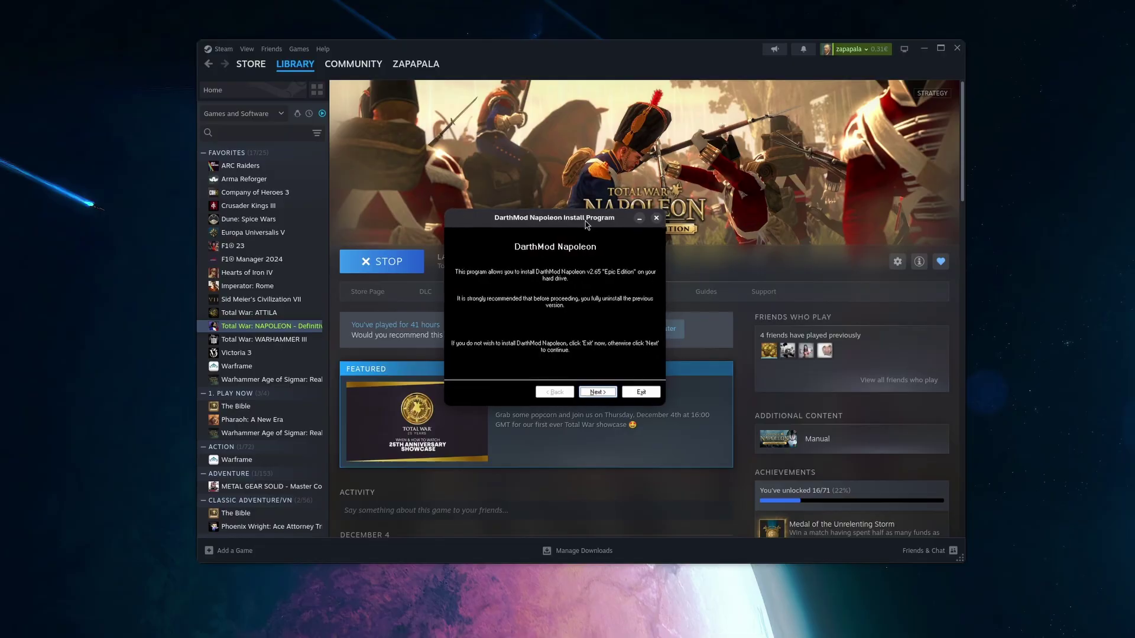
{"action": "left_click", "coordinate": [600, 393]}
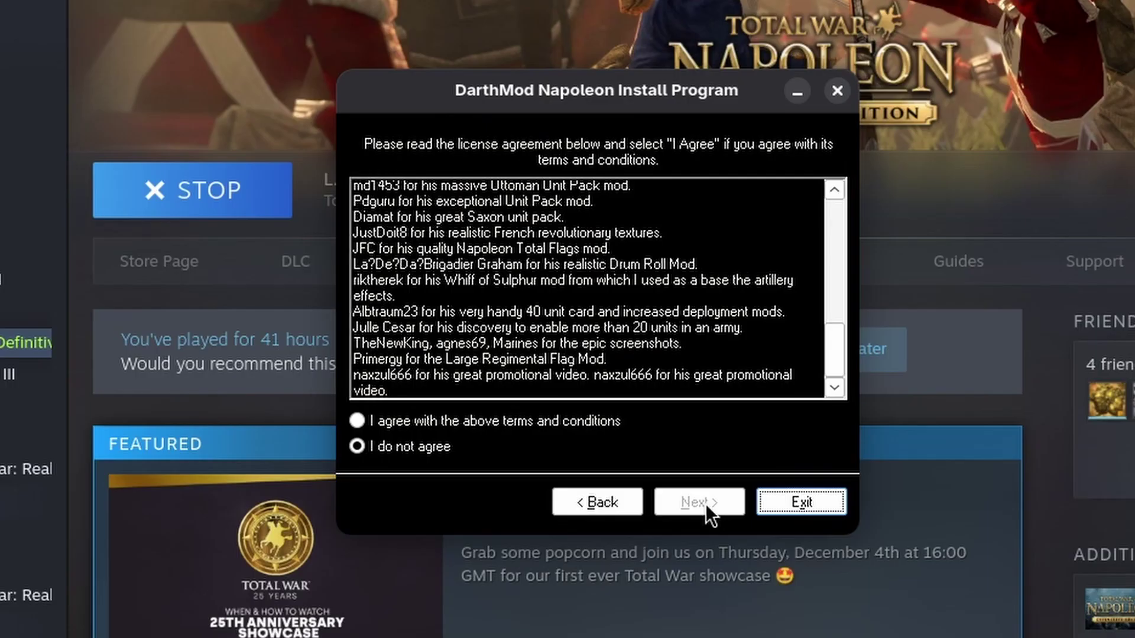
{"action": "left_click", "coordinate": [585, 422]}
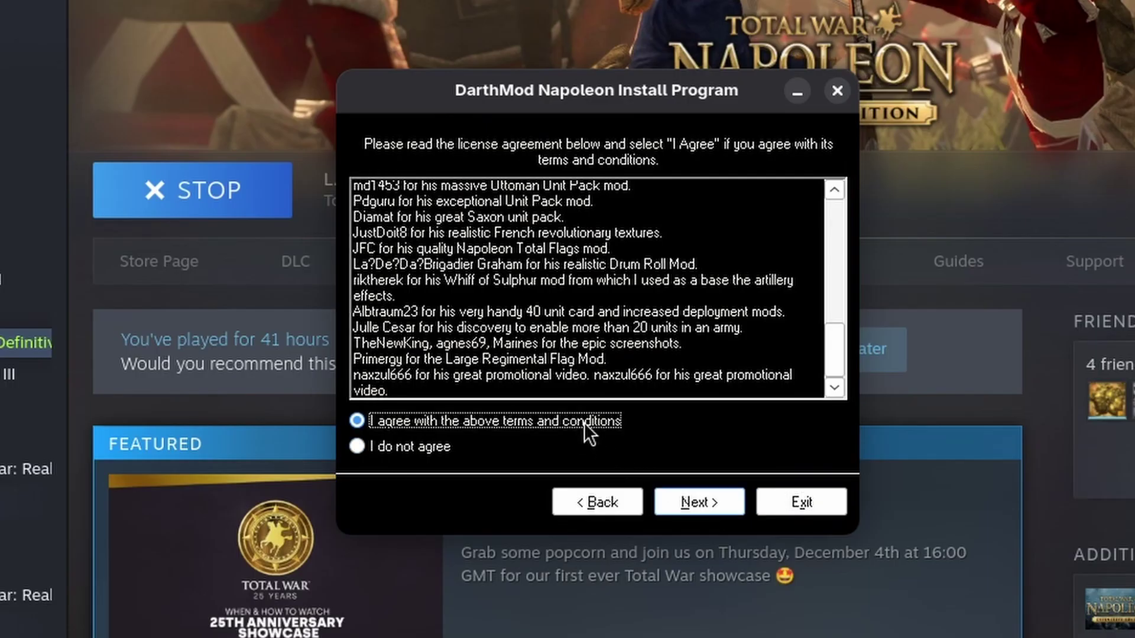
{"action": "left_click", "coordinate": [712, 503]}
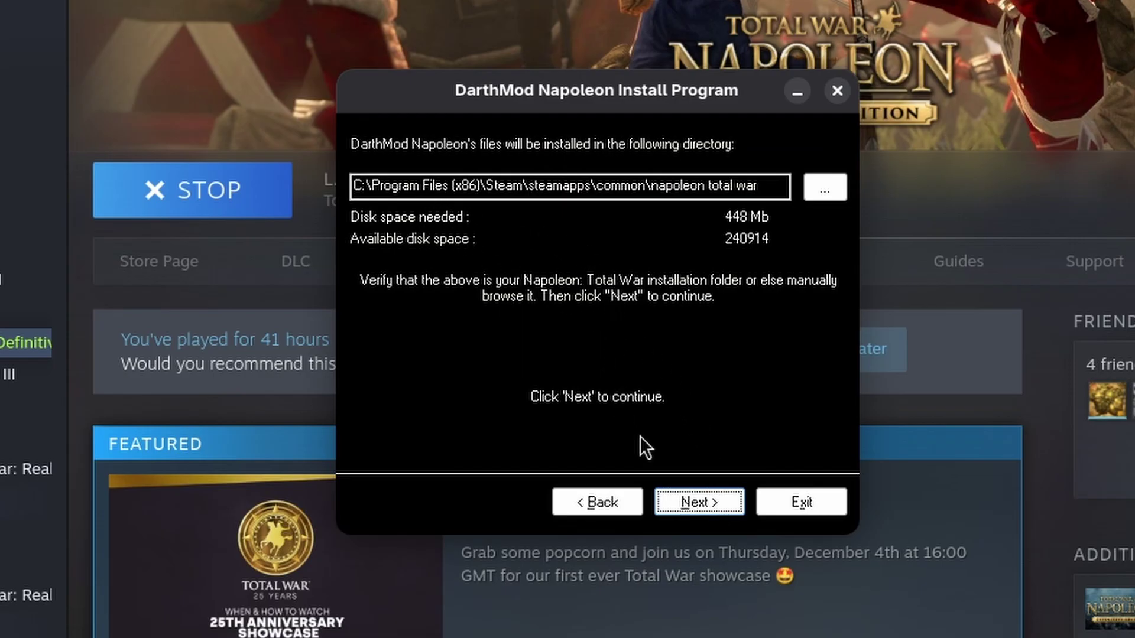
{"action": "left_click", "coordinate": [690, 504]}
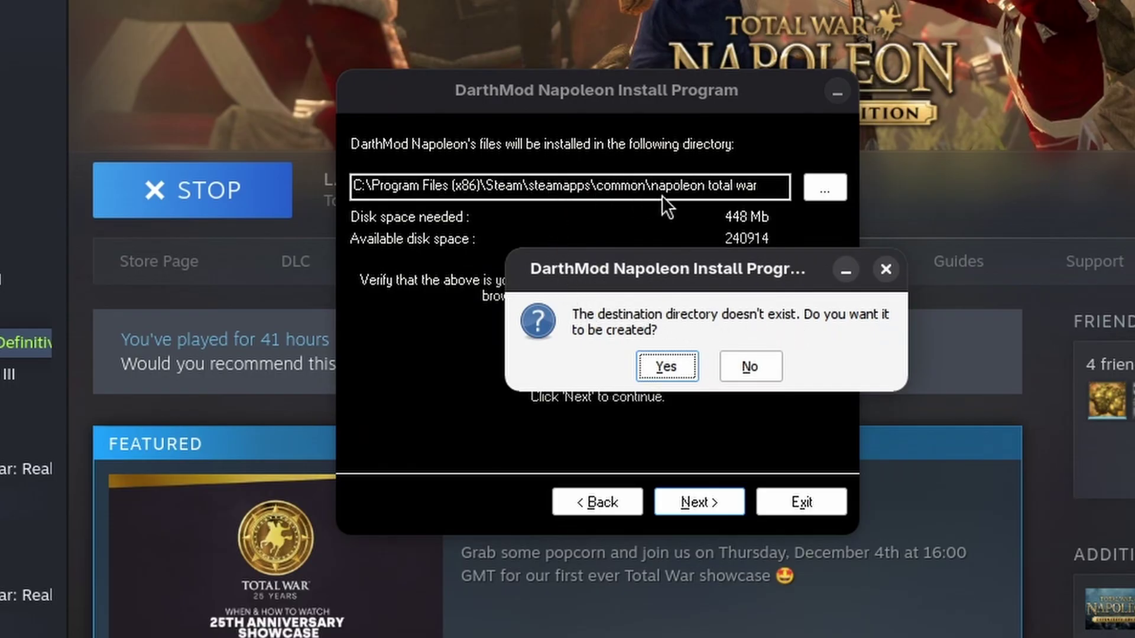
{"action": "left_click", "coordinate": [757, 366]}
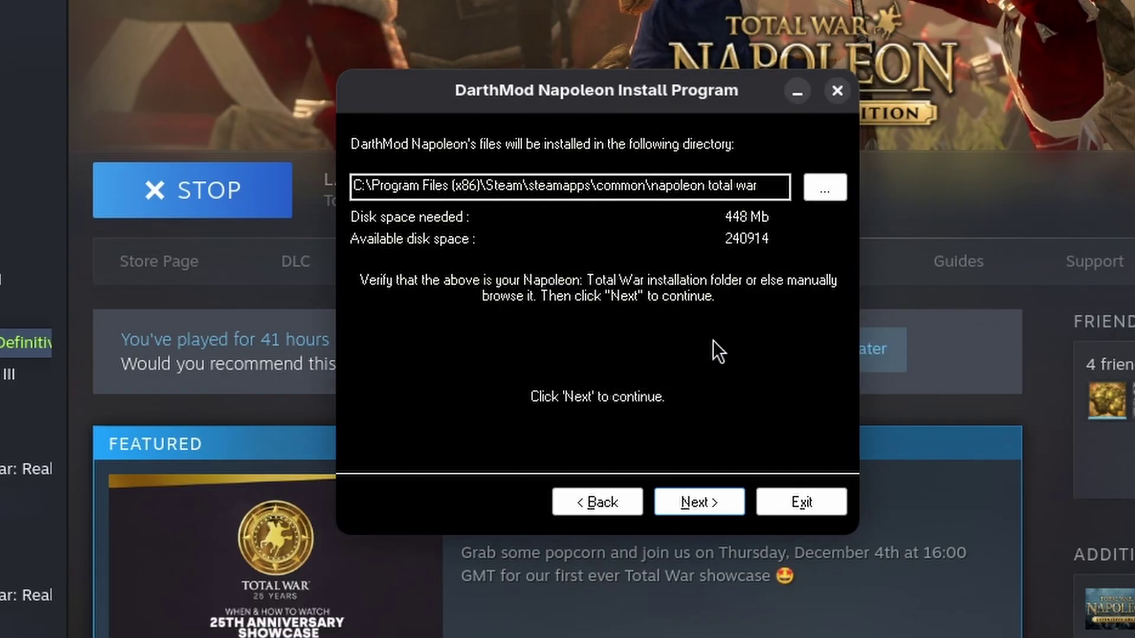
- Browse the install-folder picker down through /mnt/games/SteamLibrary/steamapps
{"action": "left_click", "coordinate": [823, 189]}
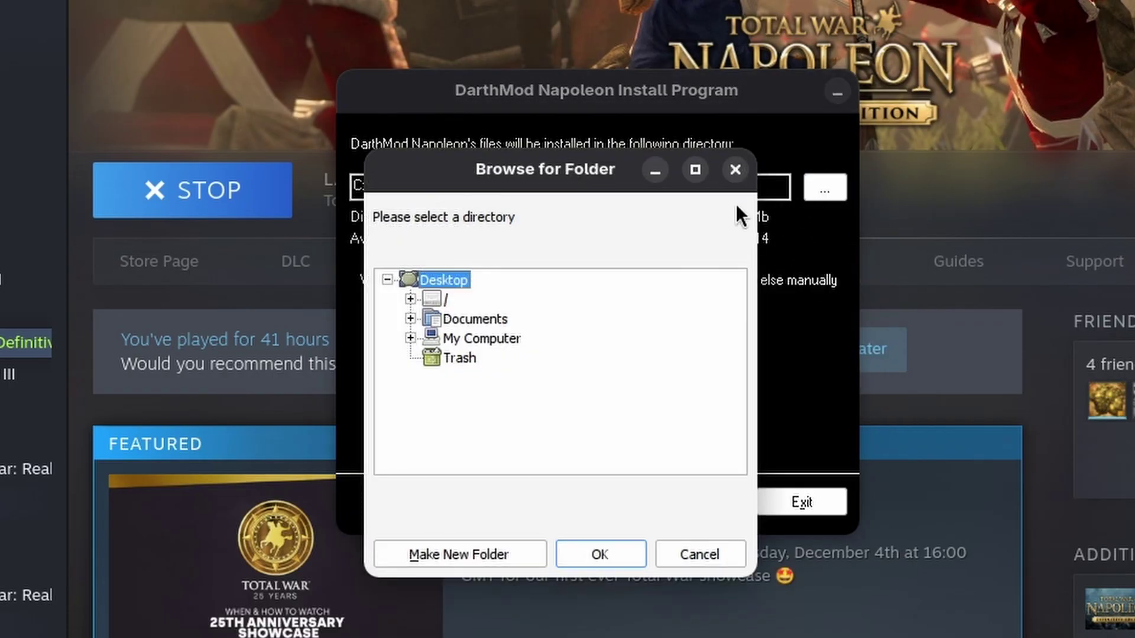
{"action": "left_click", "coordinate": [411, 299]}
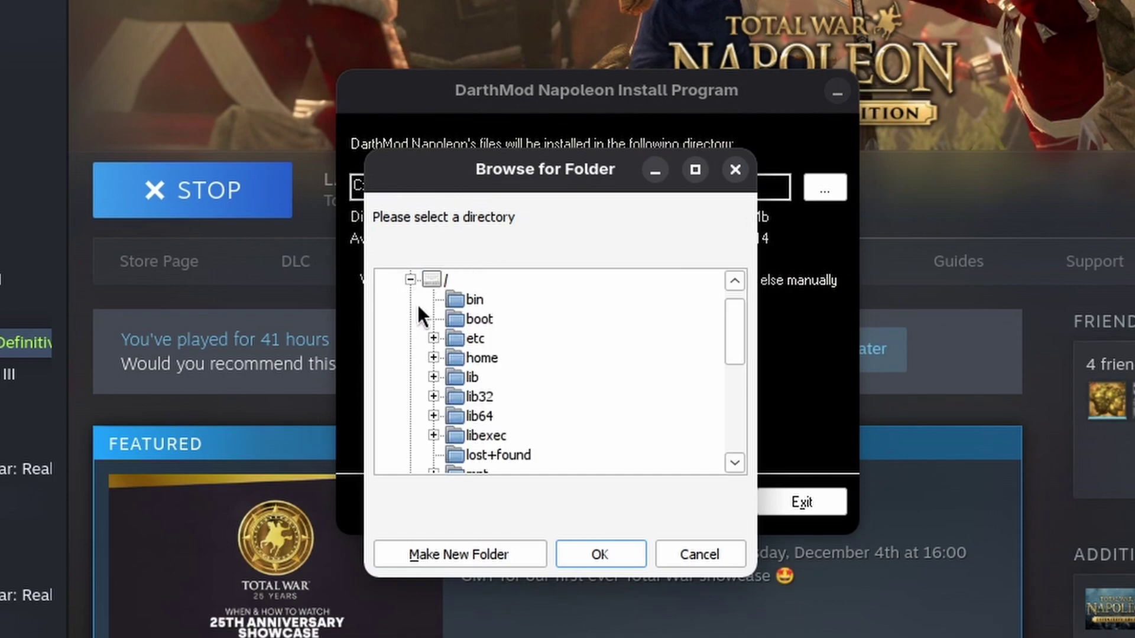
{"action": "scroll", "coordinate": [508, 347], "scroll_direction": "down", "scroll_amount": 3}
{"action": "scroll", "coordinate": [495, 417], "scroll_direction": "down", "scroll_amount": 2}
{"action": "scroll", "coordinate": [449, 321], "scroll_direction": "up", "scroll_amount": 2}
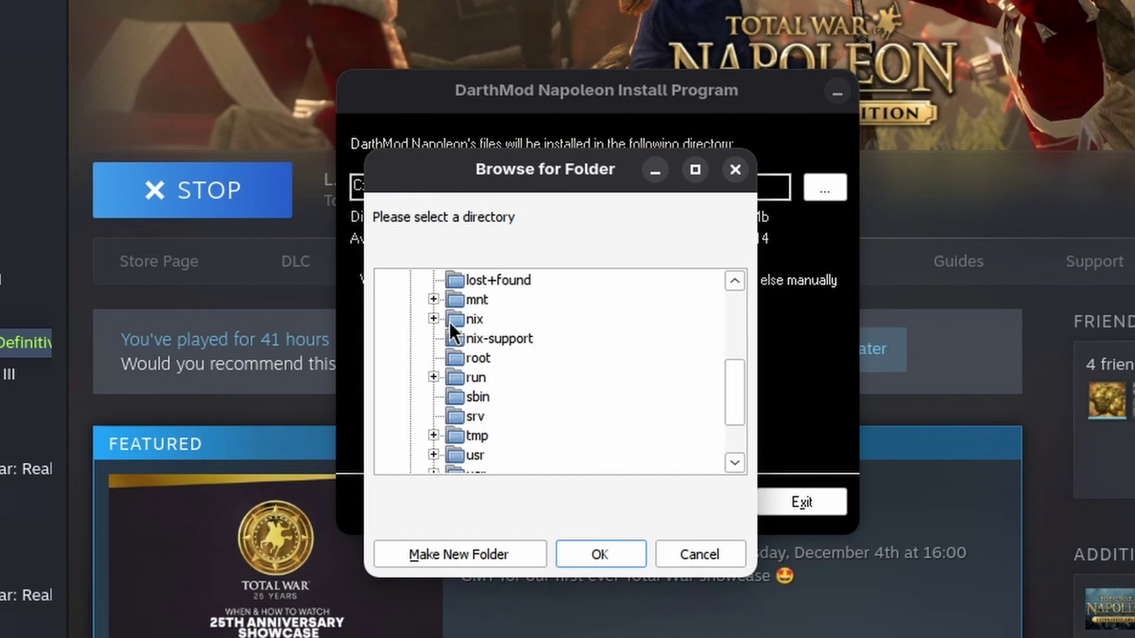
{"action": "left_click", "coordinate": [434, 300]}
{"action": "left_click", "coordinate": [456, 339]}
{"action": "scroll", "coordinate": [448, 351], "scroll_direction": "down", "scroll_amount": 1}
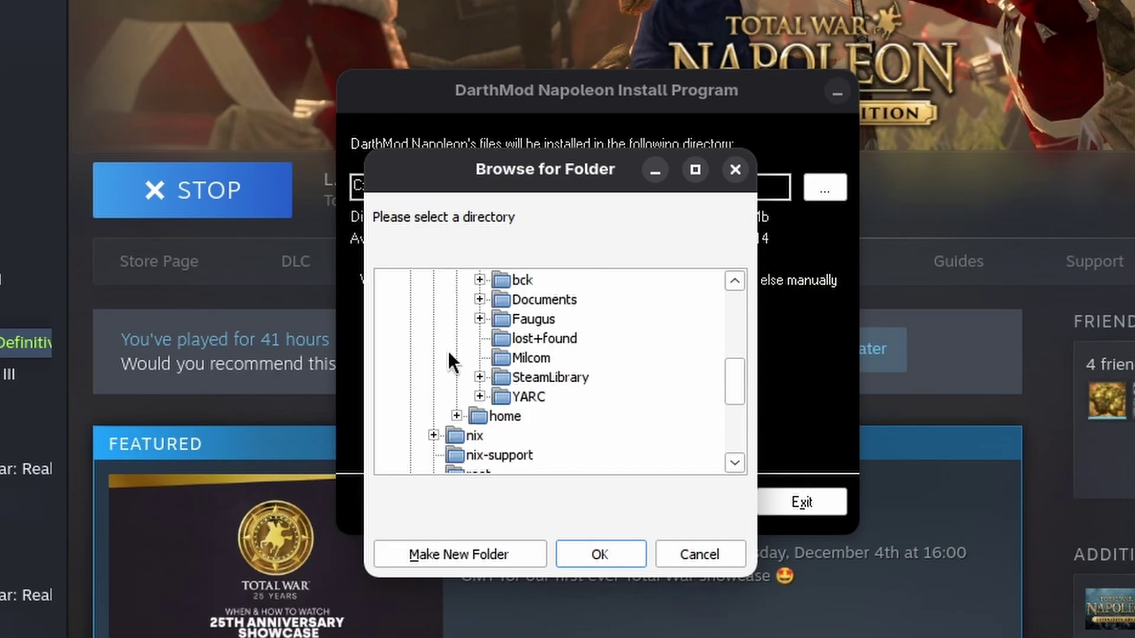
{"action": "left_click", "coordinate": [484, 377]}
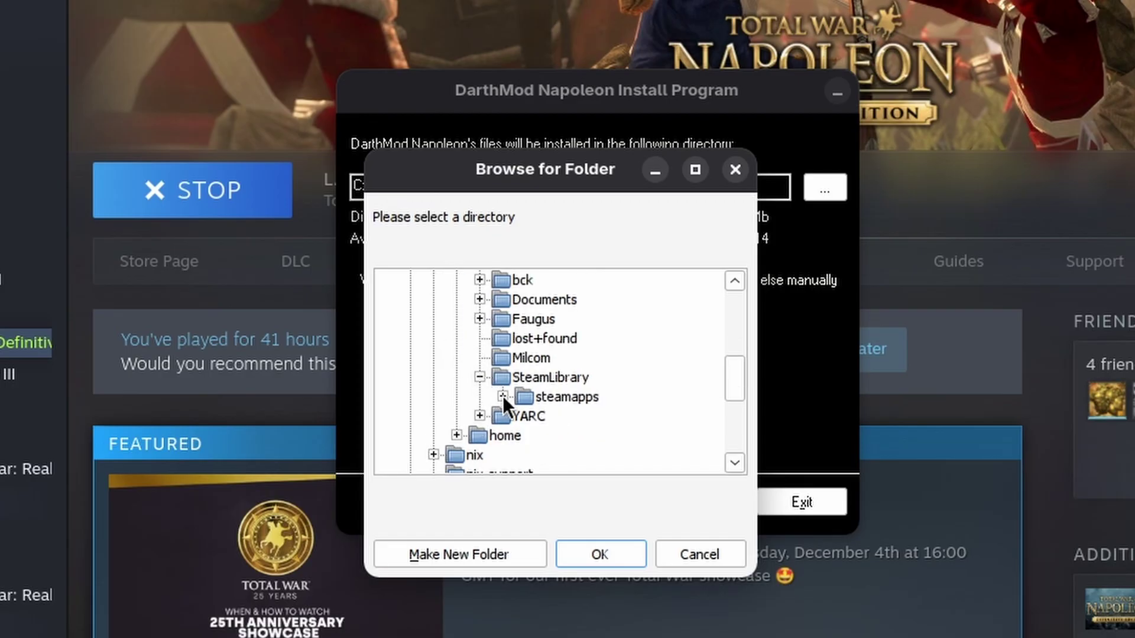
{"action": "left_click", "coordinate": [503, 396]}
- Set common/Napoleon Total War as the install folder and start installing DarthMod Napoleon v2.65
{"action": "left_click", "coordinate": [526, 319]}
{"action": "scroll", "coordinate": [648, 378], "scroll_direction": "down", "scroll_amount": 10}
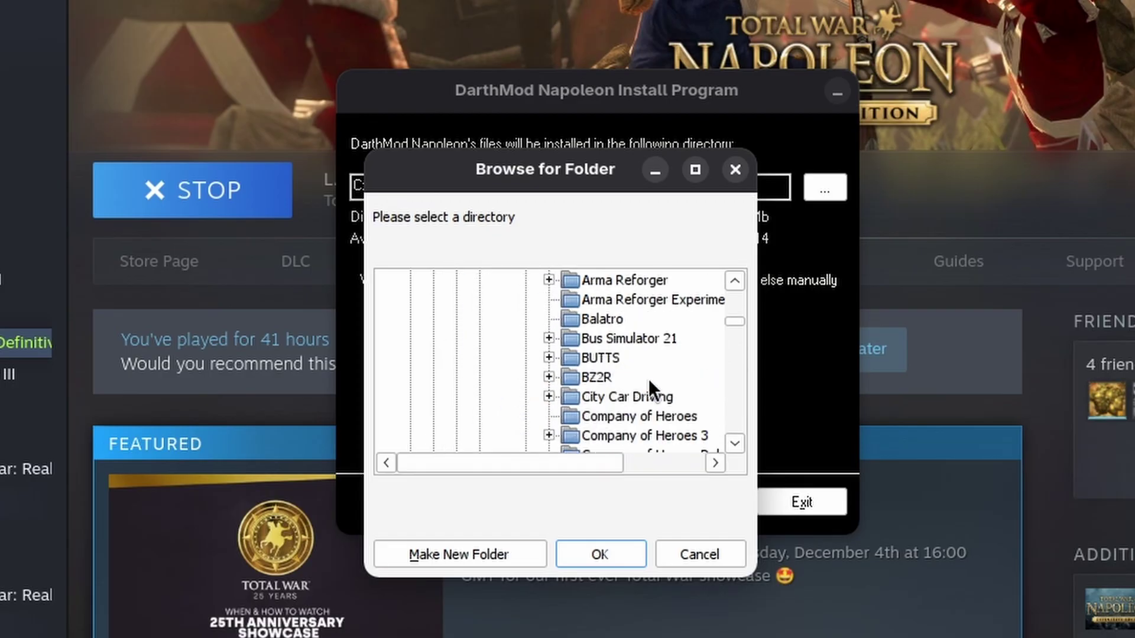
{"action": "scroll", "coordinate": [668, 394], "scroll_direction": "down", "scroll_amount": 4}
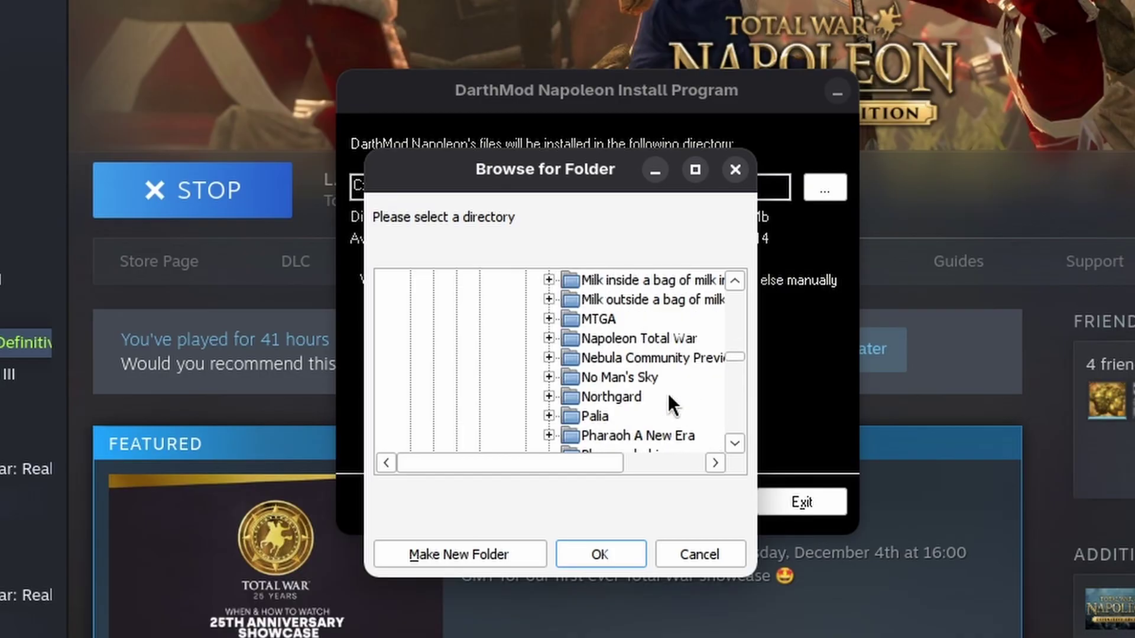
{"action": "left_click", "coordinate": [655, 340]}
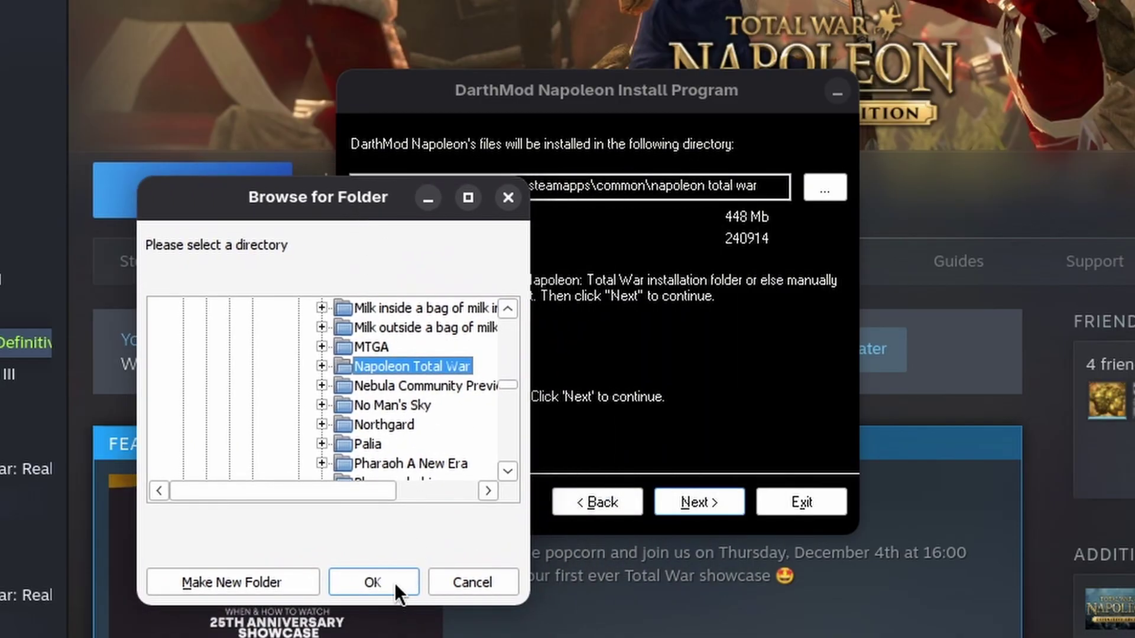
{"action": "left_click", "coordinate": [395, 583]}
{"action": "left_click", "coordinate": [703, 501]}
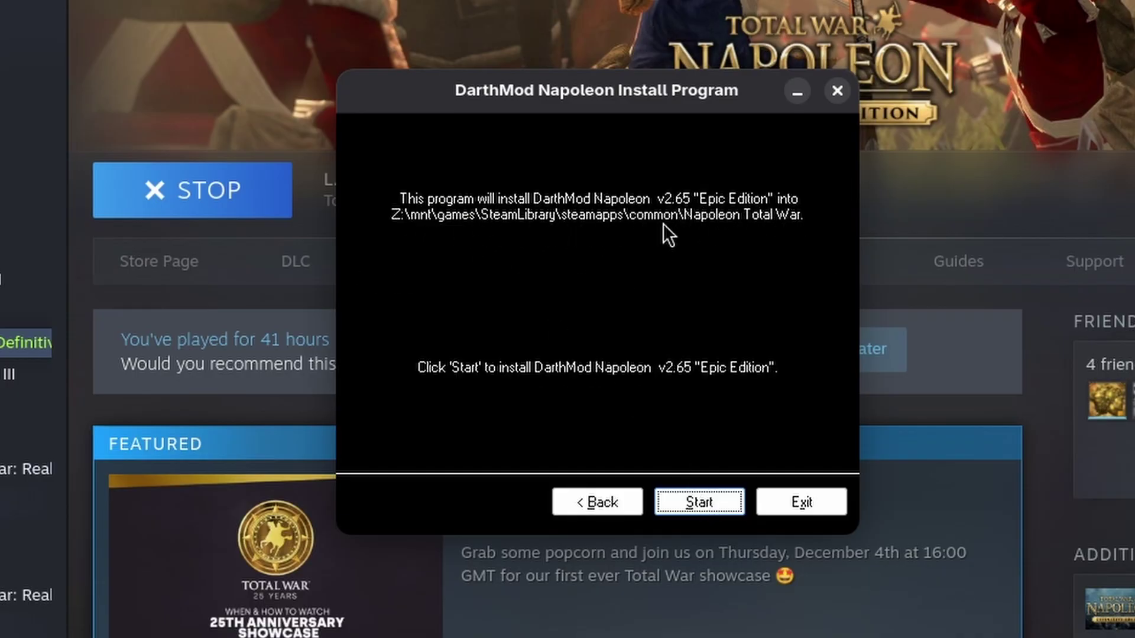
{"action": "left_click", "coordinate": [704, 507]}
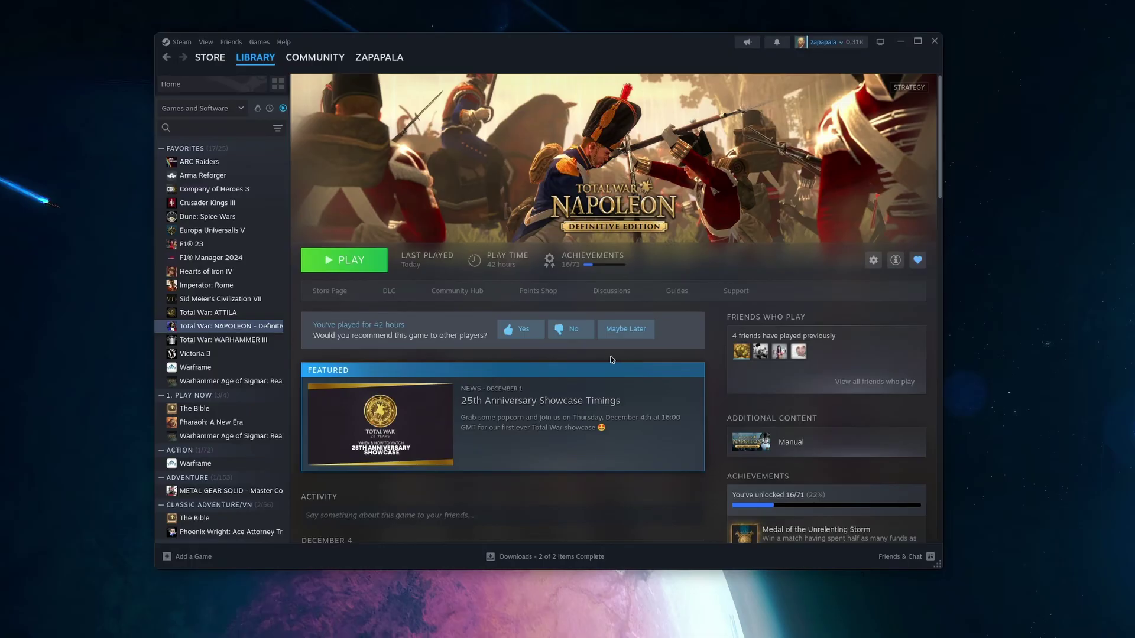
- Launch Napoleon Total War and browse Steam Tinker Launch's custom command into SteamLibrary/steamapps/common
{"action": "left_click", "coordinate": [361, 260]}
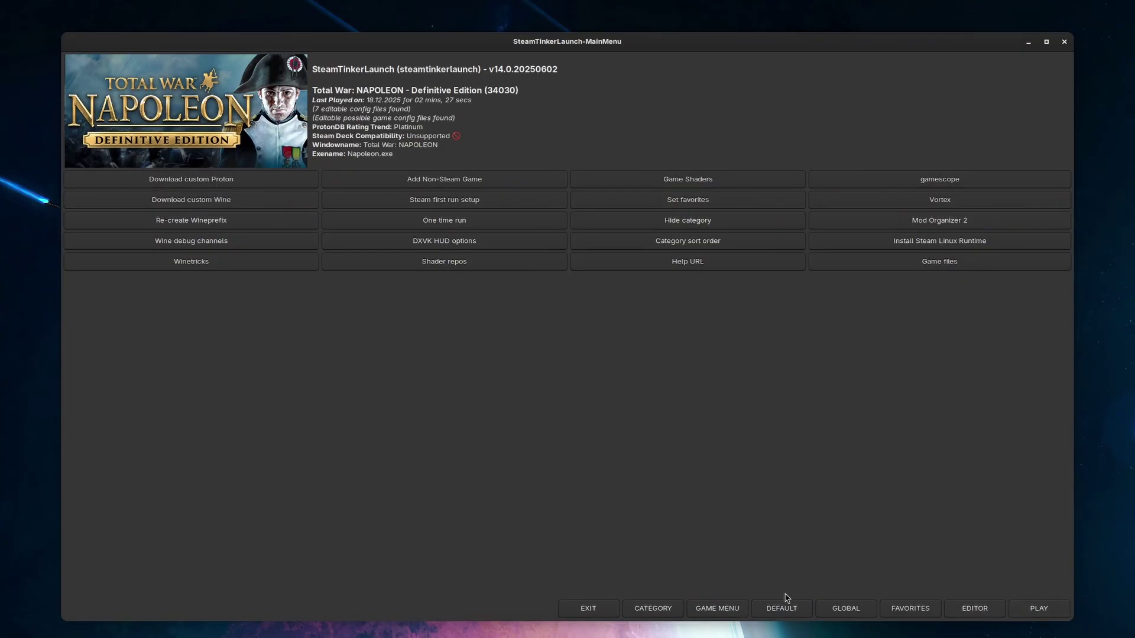
{"action": "left_click", "coordinate": [728, 609]}
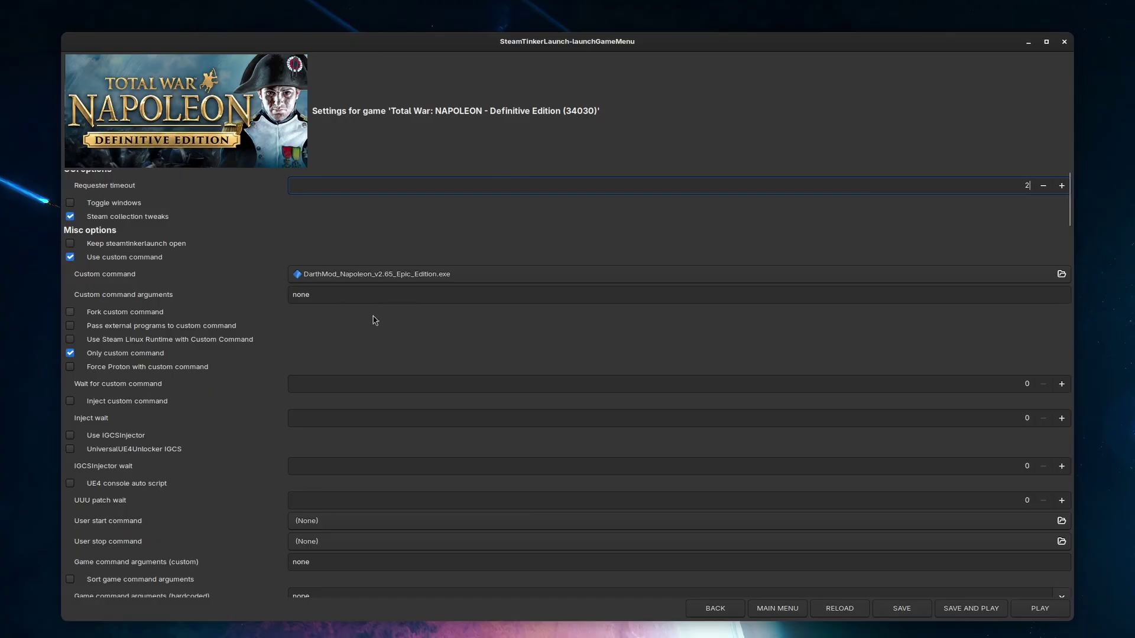
{"action": "left_click", "coordinate": [379, 276]}
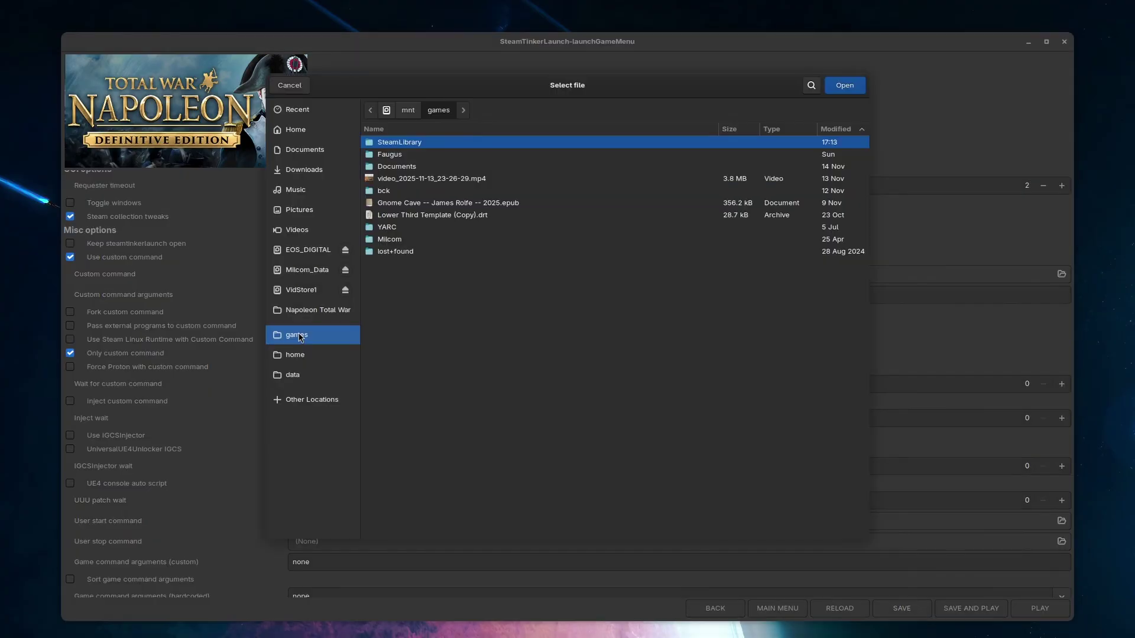
{"action": "double_click", "coordinate": [401, 143]}
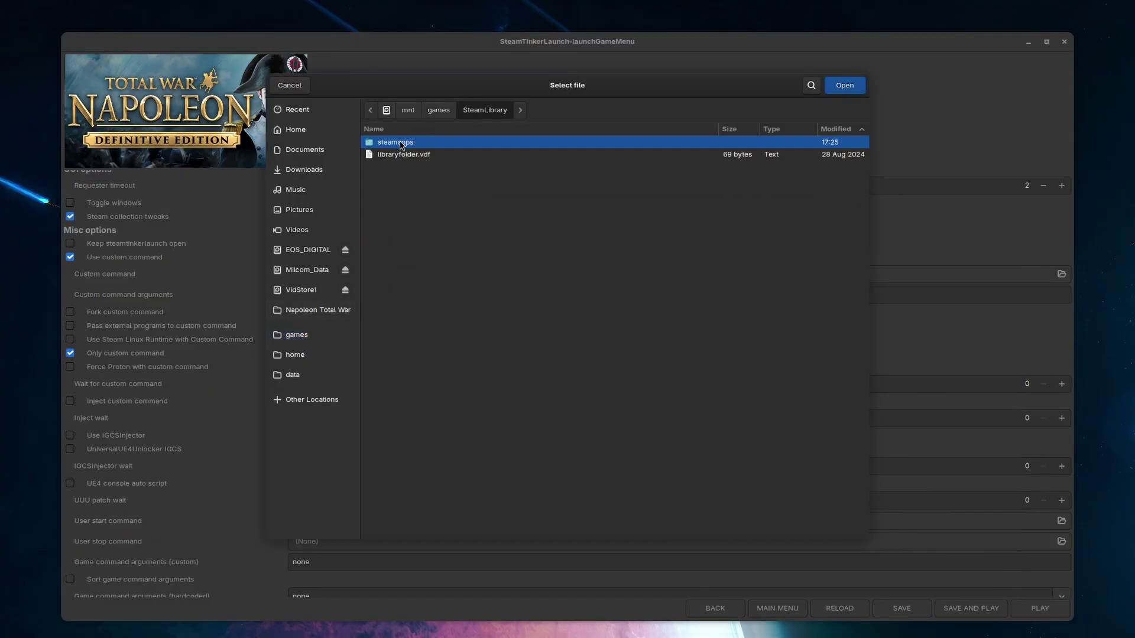
{"action": "double_click", "coordinate": [401, 143]}
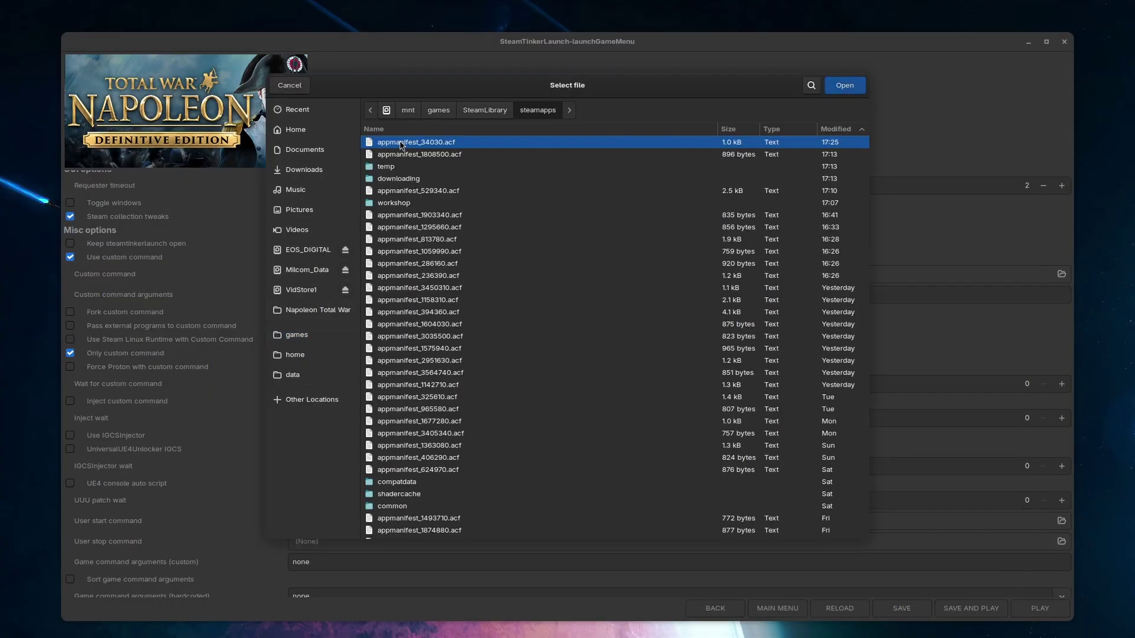
{"action": "scroll", "coordinate": [534, 302], "scroll_direction": "down", "scroll_amount": 3}
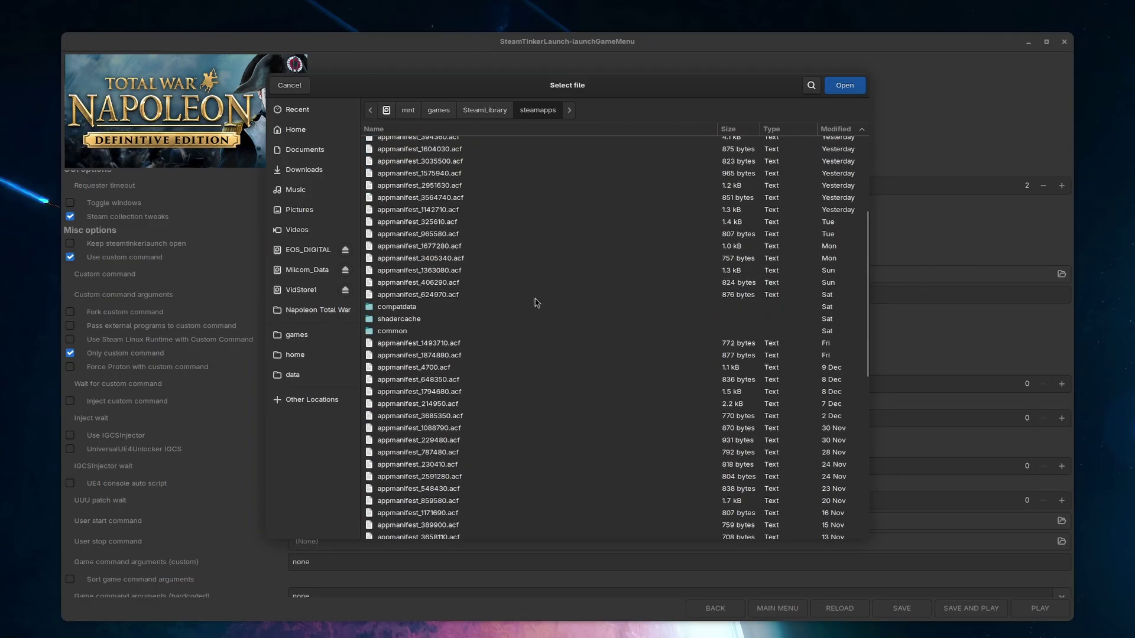
{"action": "double_click", "coordinate": [400, 335]}
- Select Napoleon Total War/data/DMN/DMN.exe as the custom command
{"action": "scroll", "coordinate": [414, 354], "scroll_direction": "down", "scroll_amount": 10}
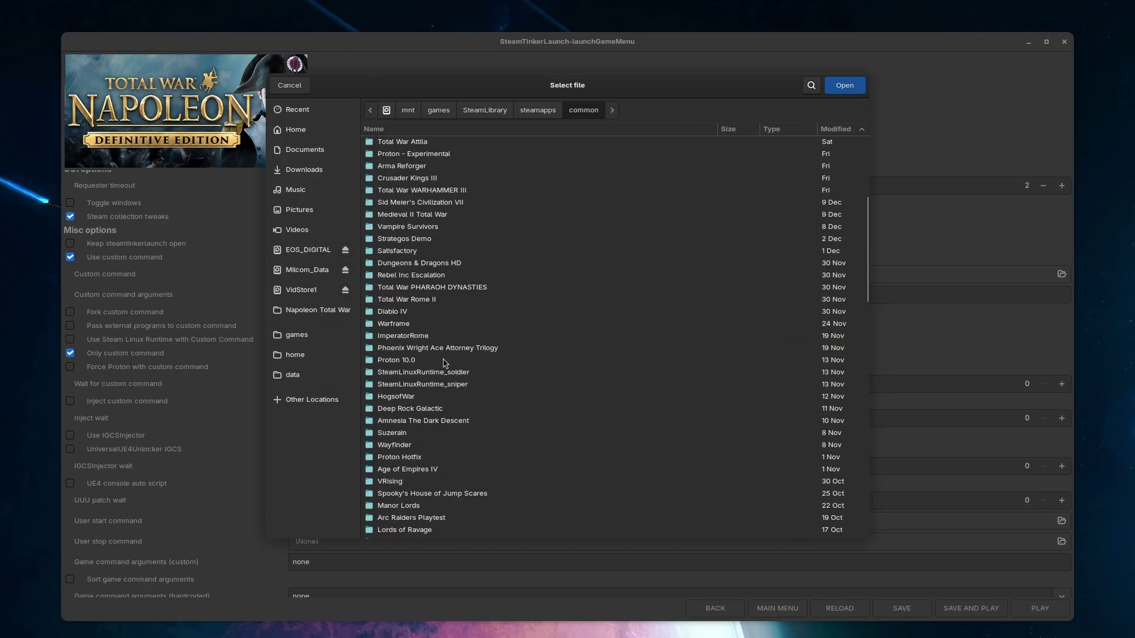
{"action": "left_click", "coordinate": [415, 129]}
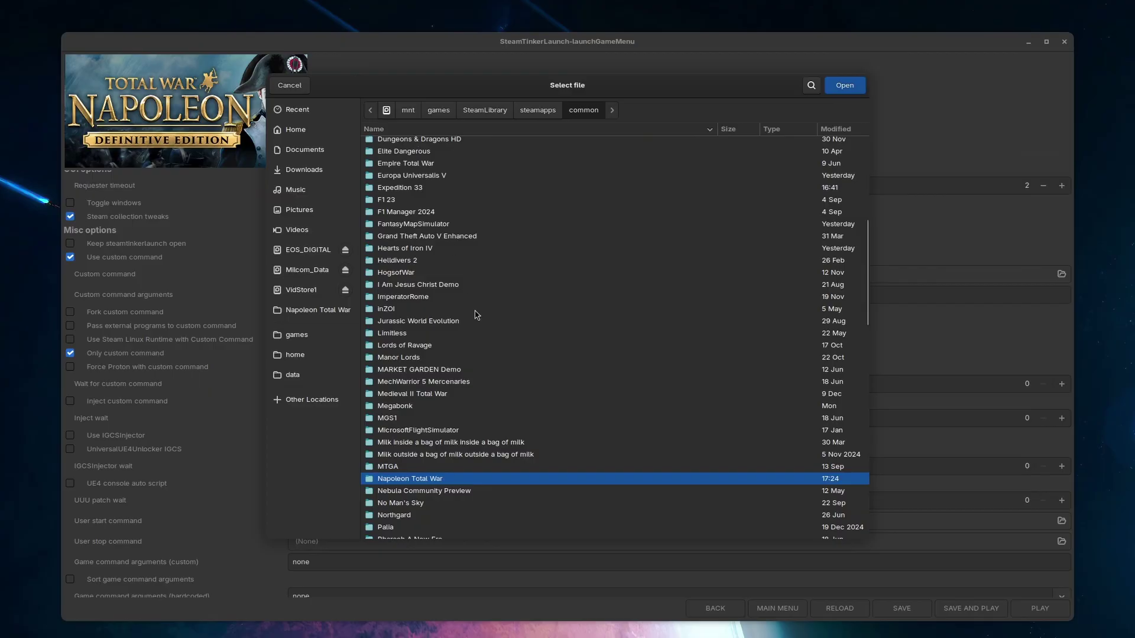
{"action": "double_click", "coordinate": [414, 479]}
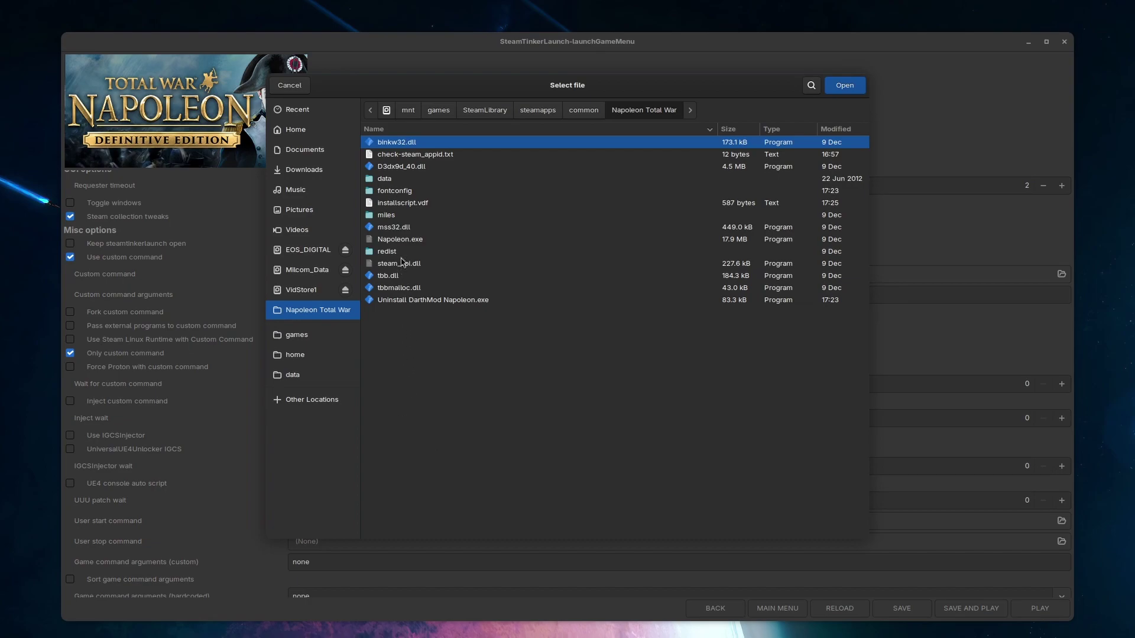
{"action": "double_click", "coordinate": [388, 180]}
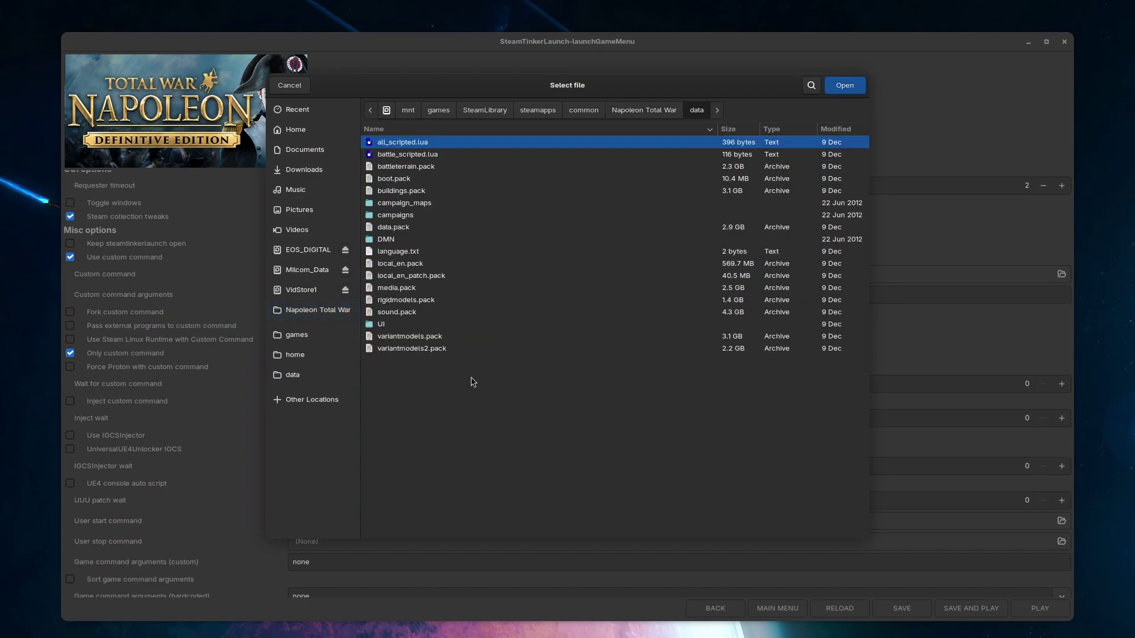
{"action": "double_click", "coordinate": [391, 240]}
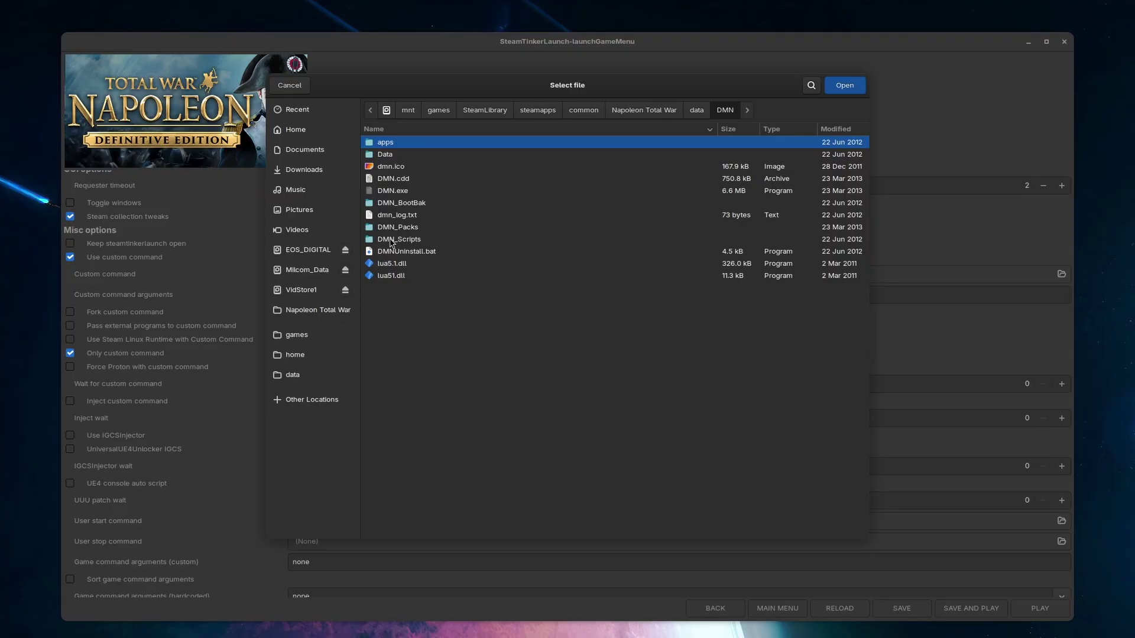
{"action": "left_click", "coordinate": [397, 195]}
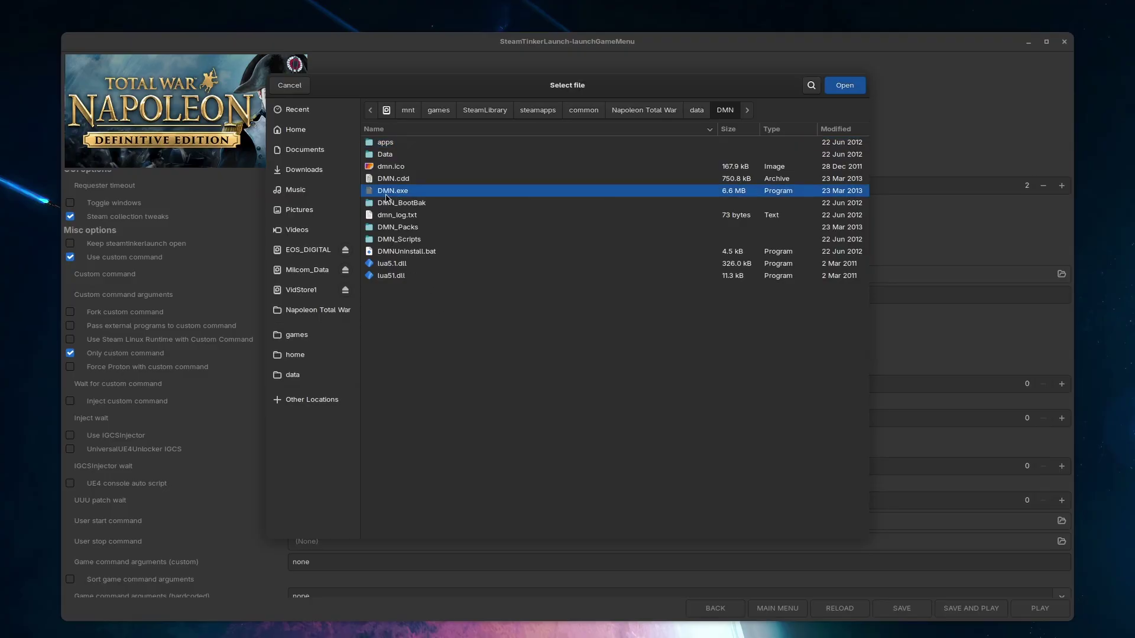
{"action": "left_click", "coordinate": [849, 89]}
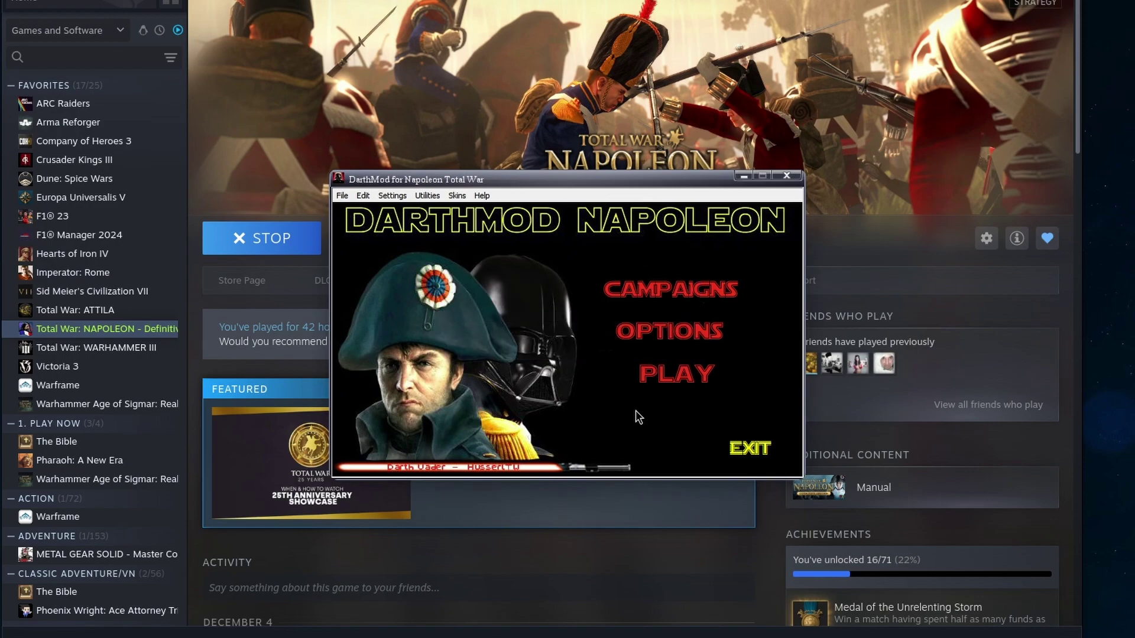
- Restore the default single-player options with Settings > Enable SP Default in the DarthMod launcher
{"action": "left_click", "coordinate": [343, 199]}
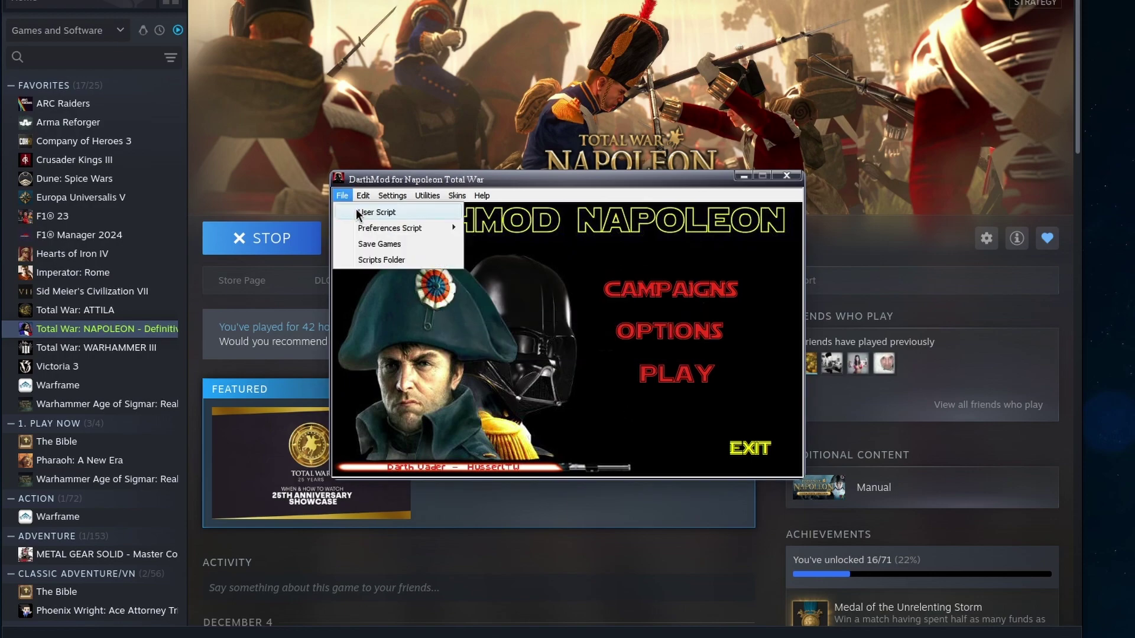
{"action": "mouse_move", "coordinate": [372, 195]}
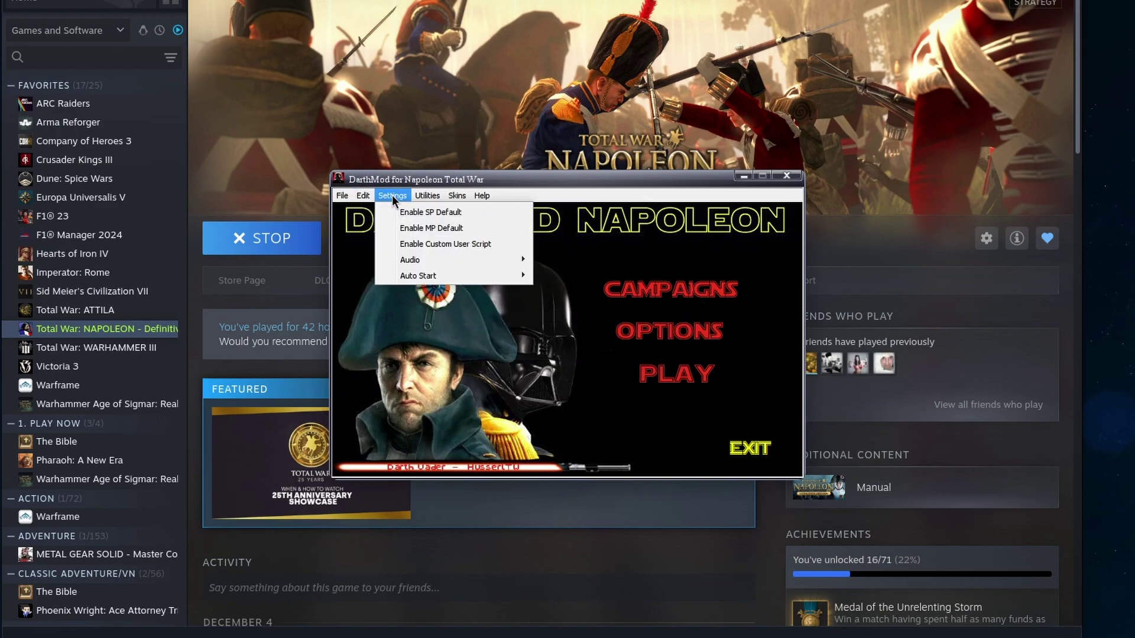
{"action": "left_click", "coordinate": [412, 213]}
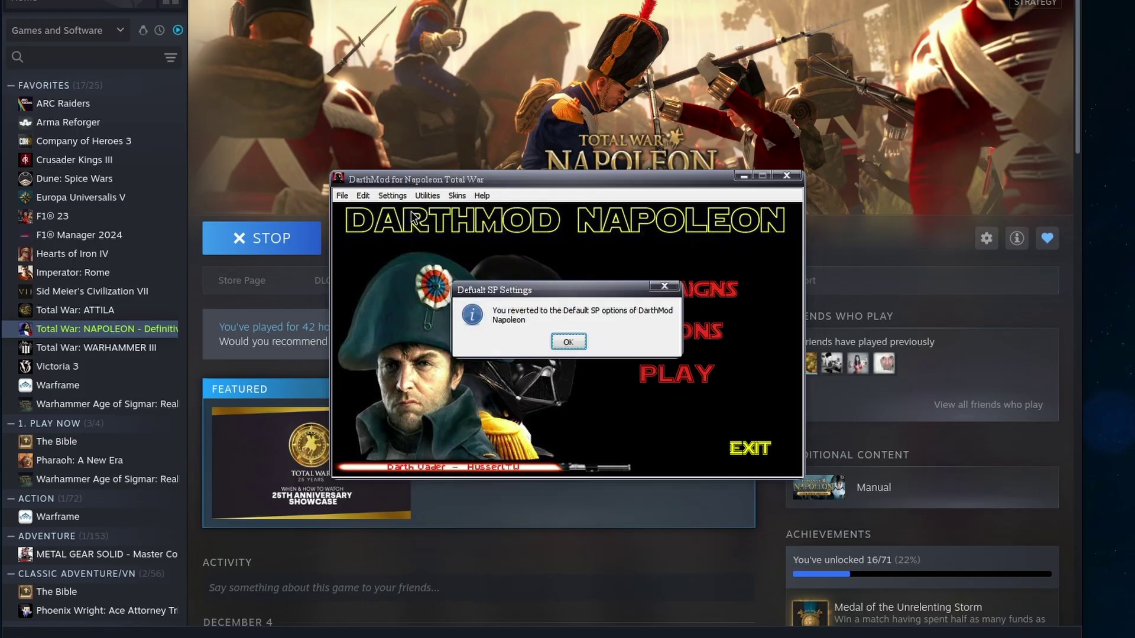
{"action": "left_click", "coordinate": [576, 339]}
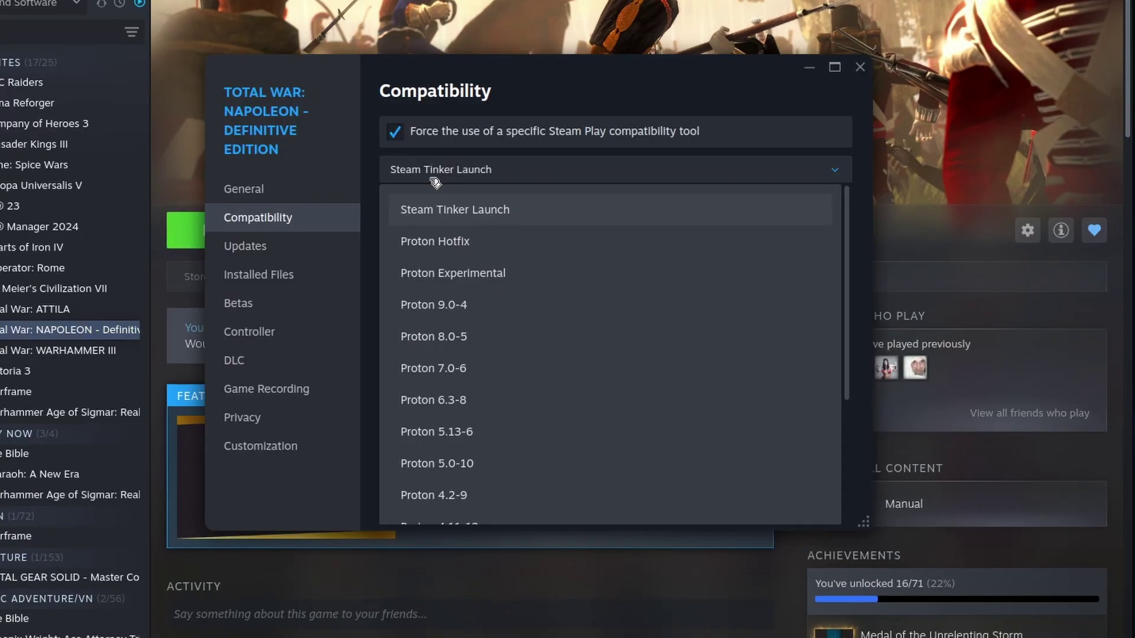
- Force GE-Proton as the compatibility tool and launch modded Napoleon Total War
{"action": "scroll", "coordinate": [527, 339], "scroll_direction": "down", "scroll_amount": 5}
{"action": "left_click", "coordinate": [512, 497]}
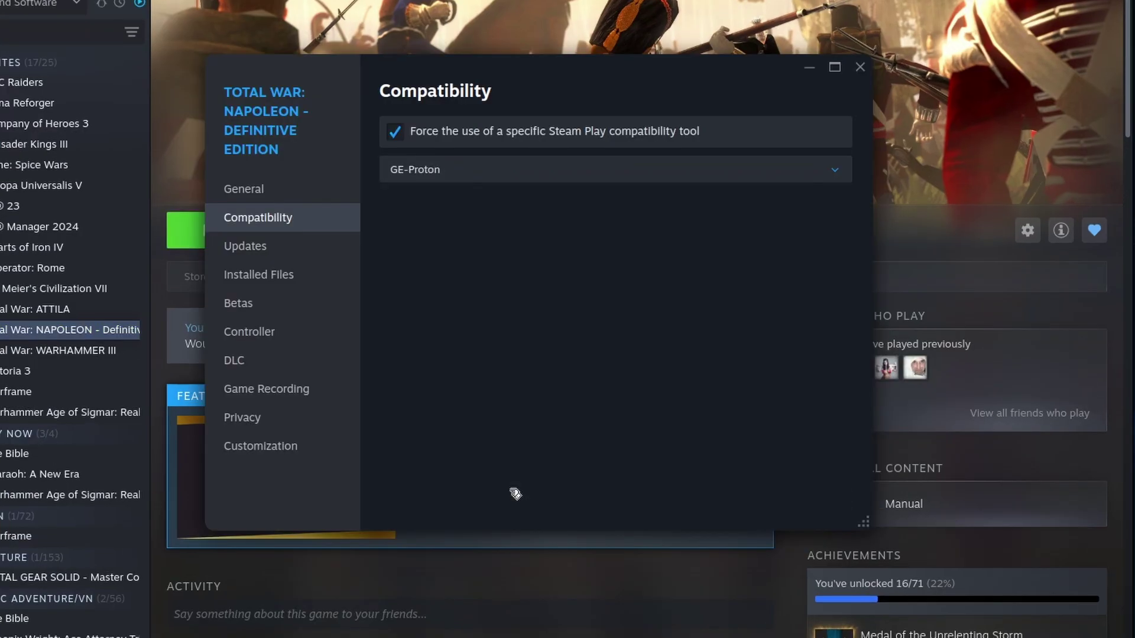
{"action": "left_click", "coordinate": [860, 67]}
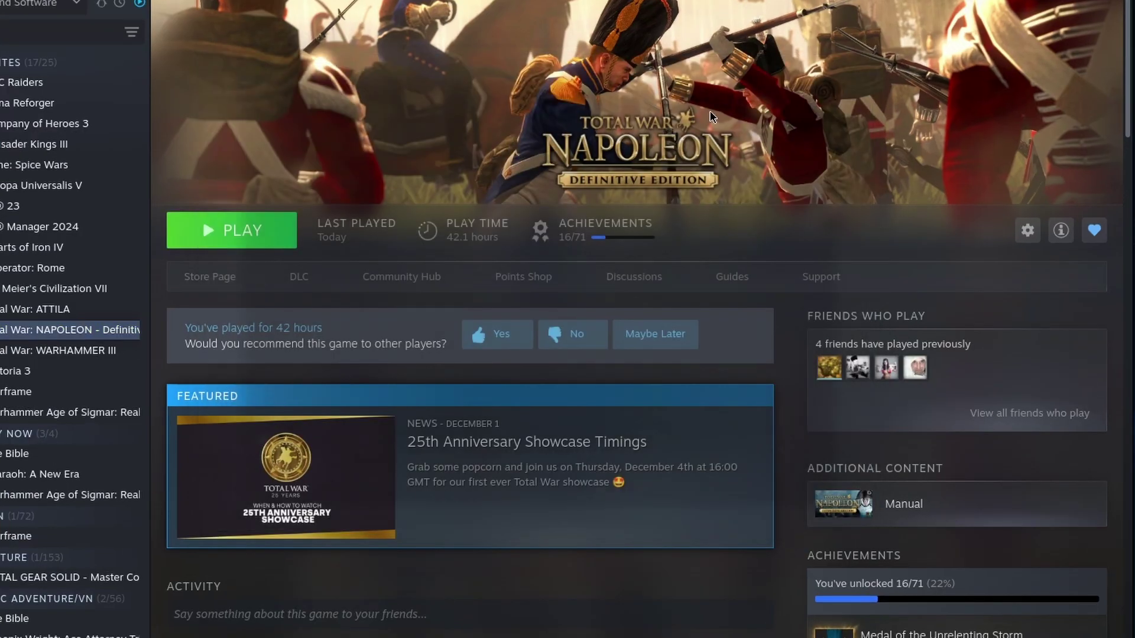
{"action": "left_click", "coordinate": [228, 231]}
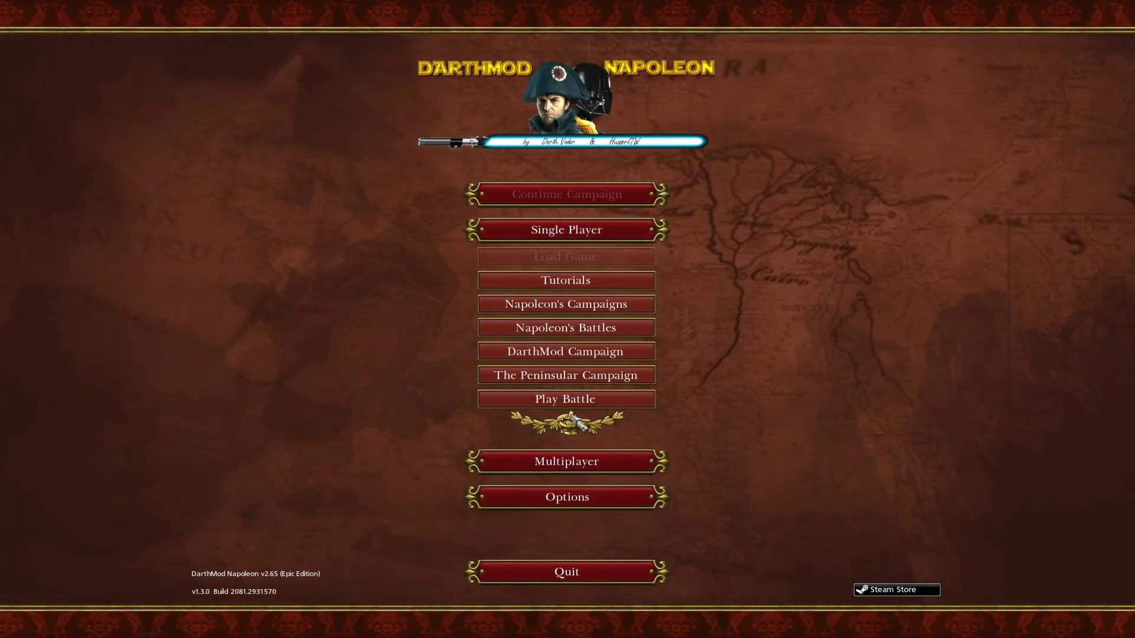
- Start a classic land battle on Syrian Ridge with the default army setup
{"action": "left_click", "coordinate": [566, 400]}
{"action": "left_click", "coordinate": [406, 228]}
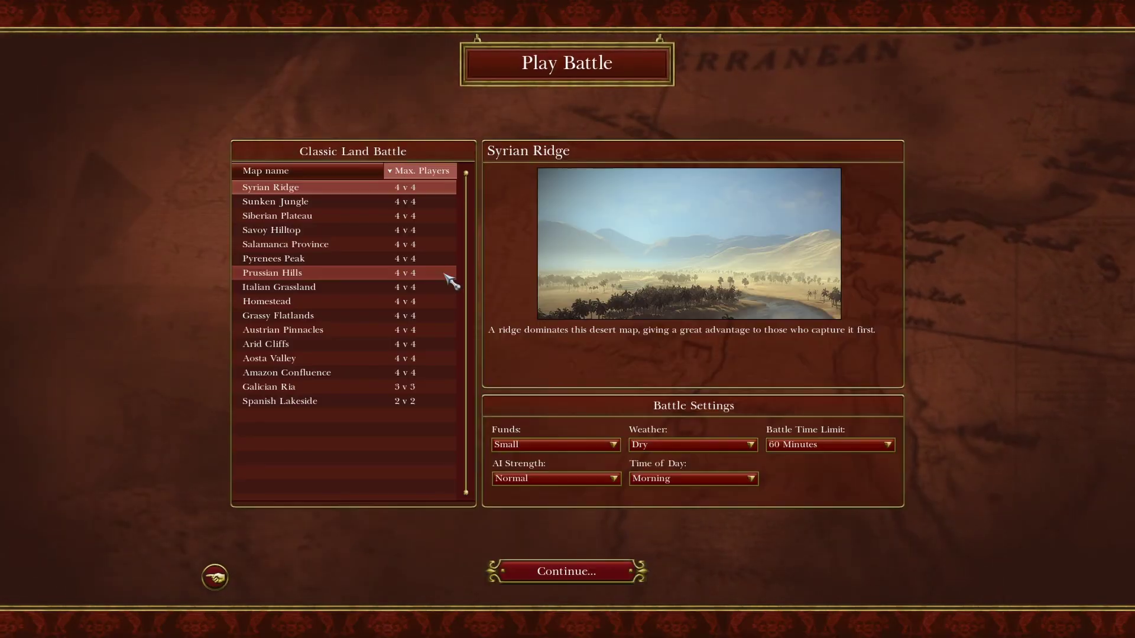
{"action": "left_click", "coordinate": [569, 572]}
{"action": "left_click", "coordinate": [909, 574]}
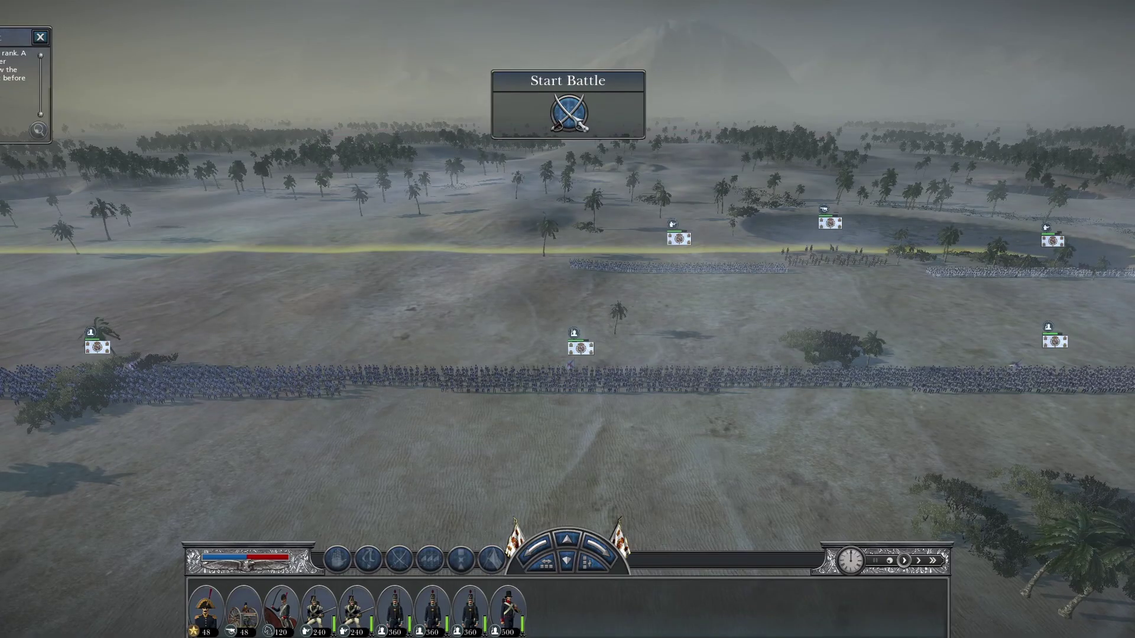
- Pan the battle camera along the deployed lines with the E key
{"action": "key", "text": "e"}
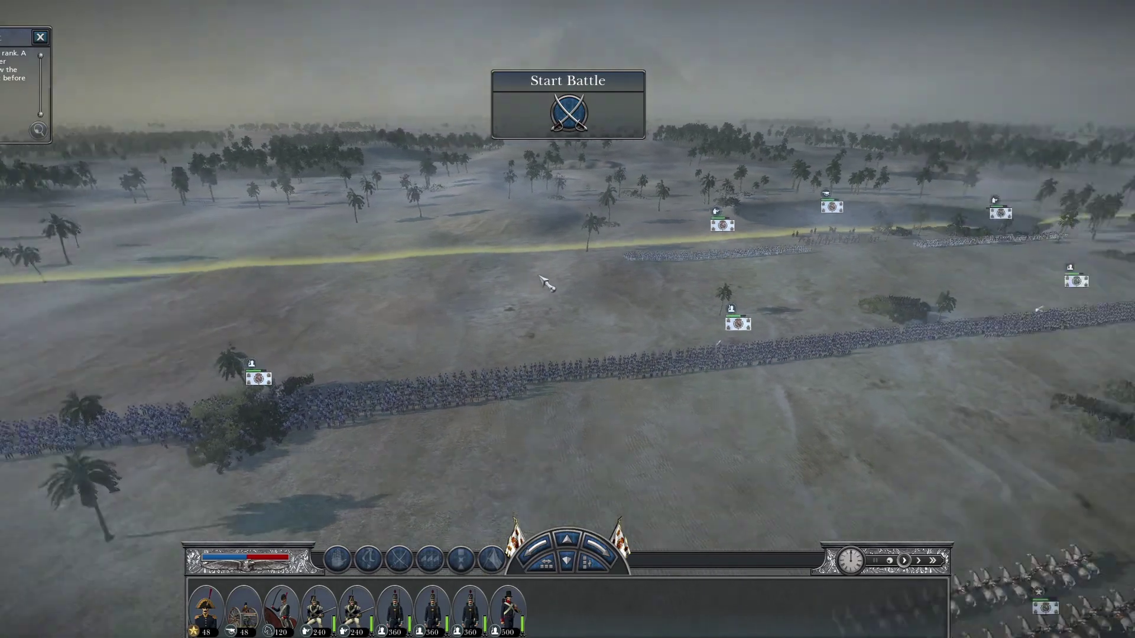
{"action": "key", "text": "e"}
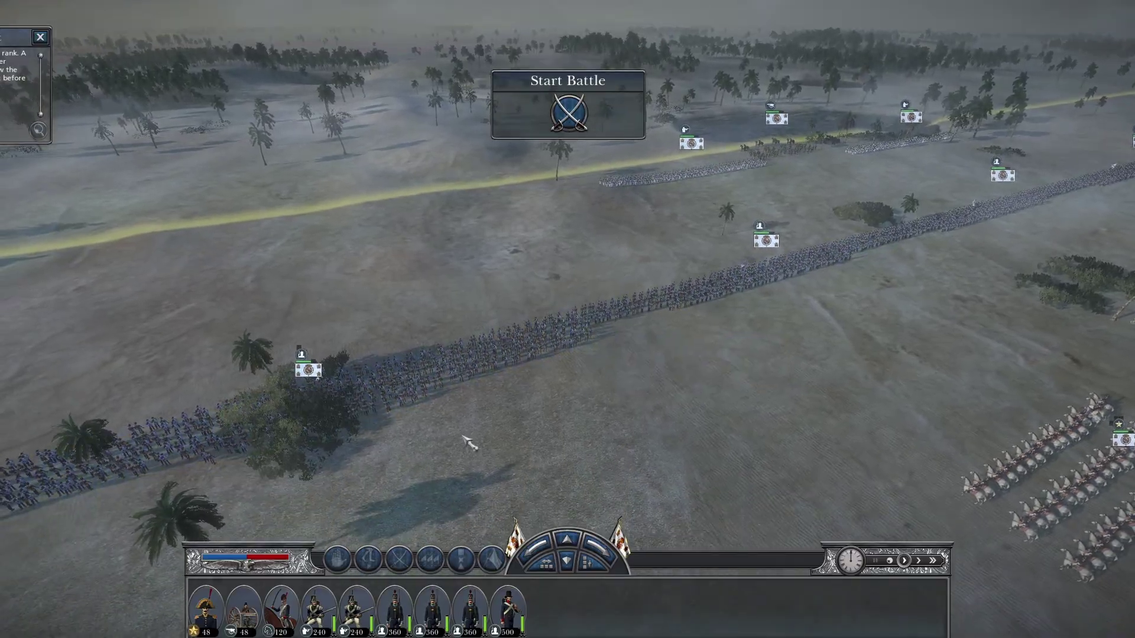
{"action": "key", "text": "e"}
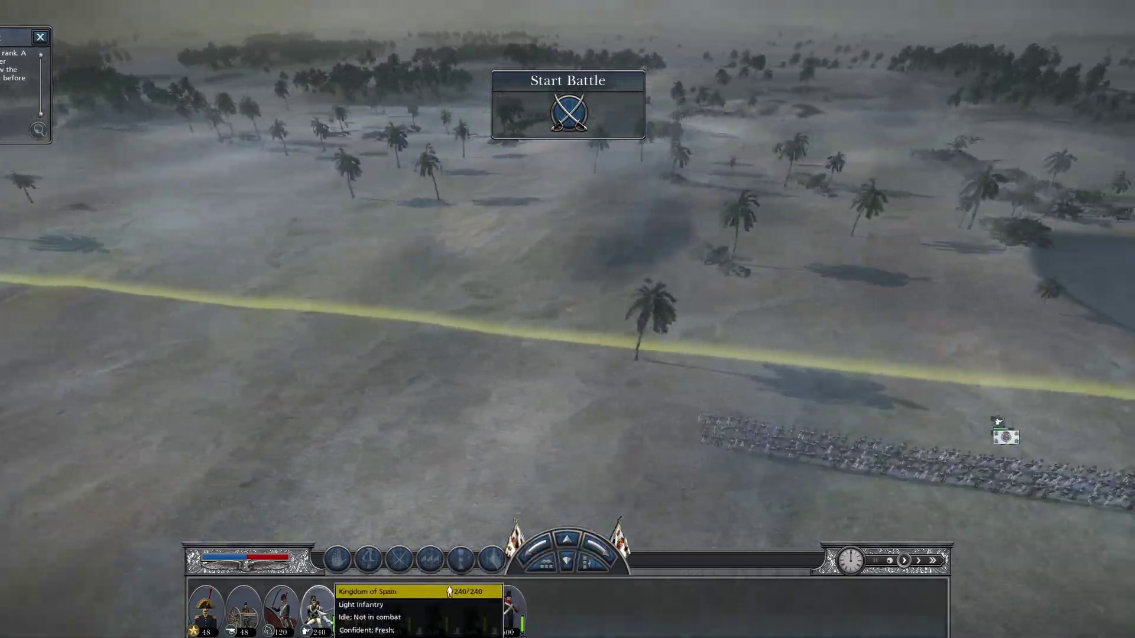